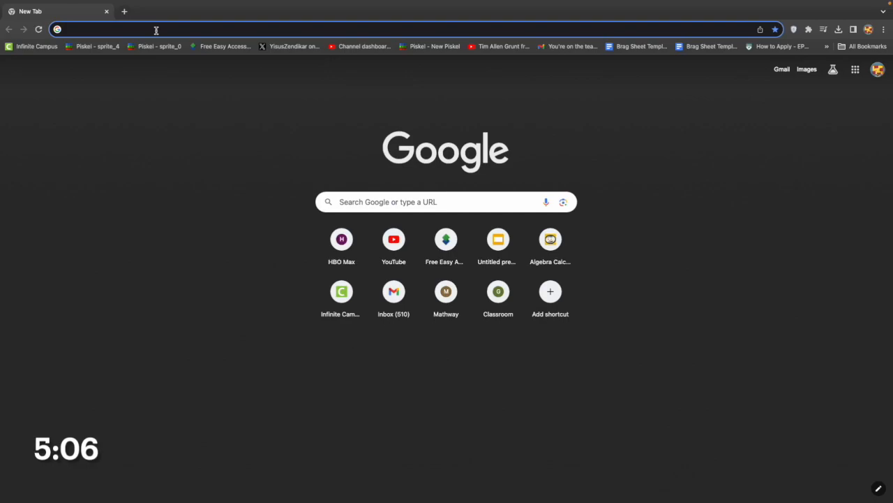
click(157, 30)
text(visual)
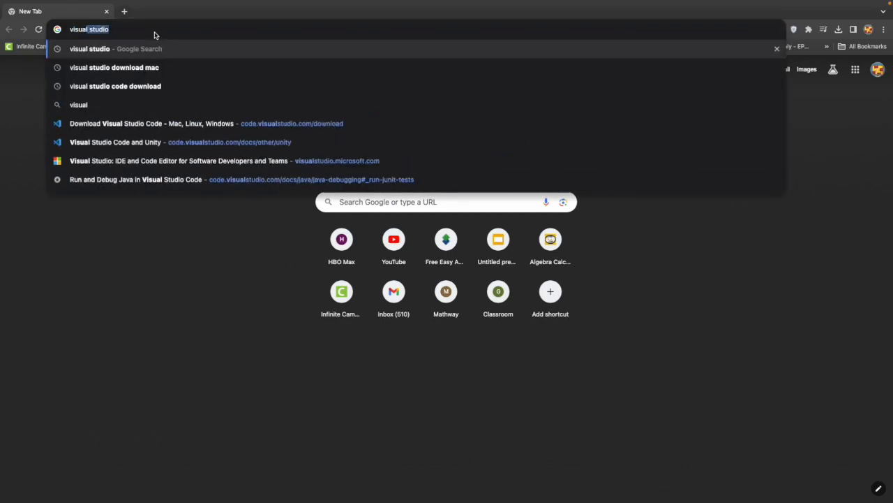
key(BackSpace)
key(BackSpace)
key(BackSpace)
key(BackSpace)
key(BackSpace)
key(BackSpace)
key(BackSpace)
text(vos)
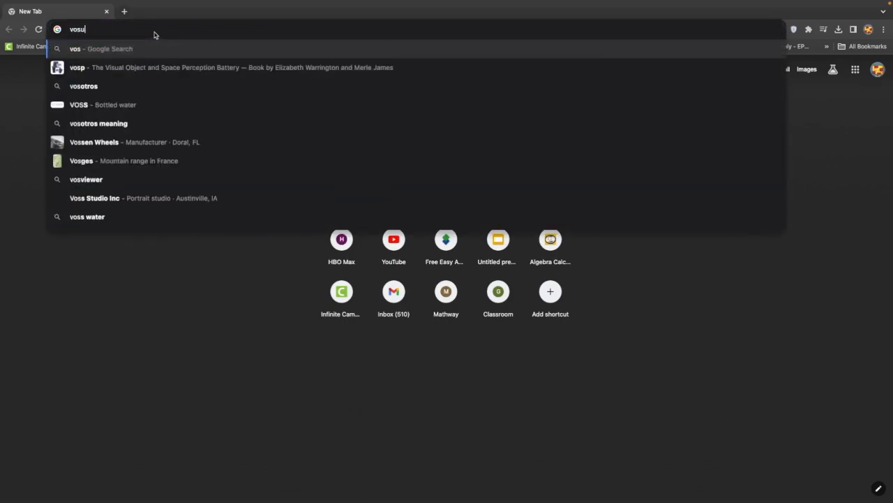
key(BackSpace)
key(BackSpace)
key(BackSpace)
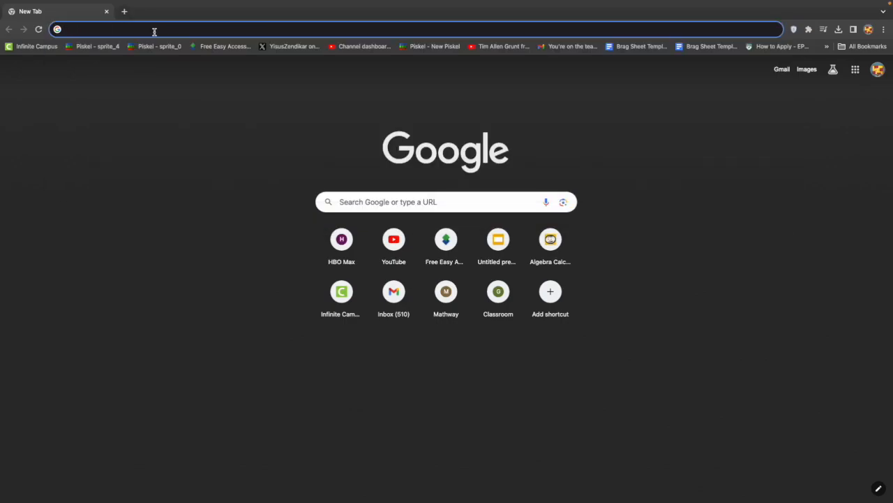
- Search Google for "visual studio" and open the Microsoft Visual Studio website from the results
text(visual studio)
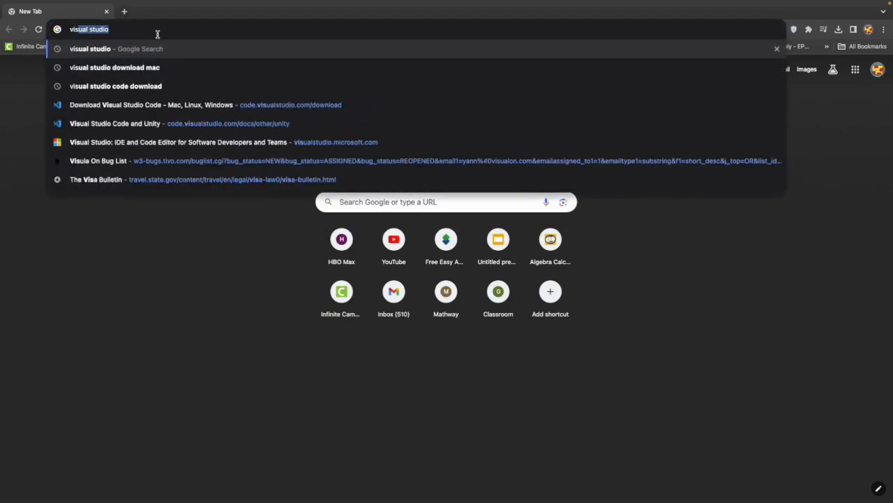
click(133, 48)
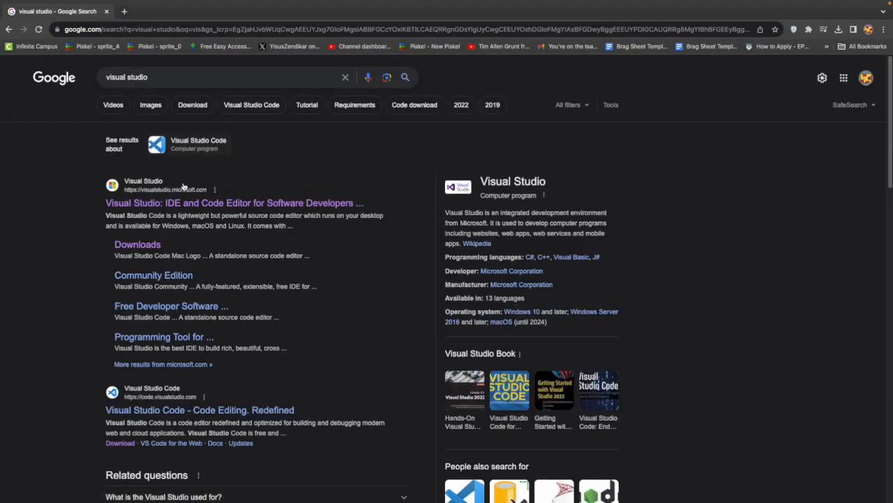
drag(88, 167, 377, 251)
click(363, 251)
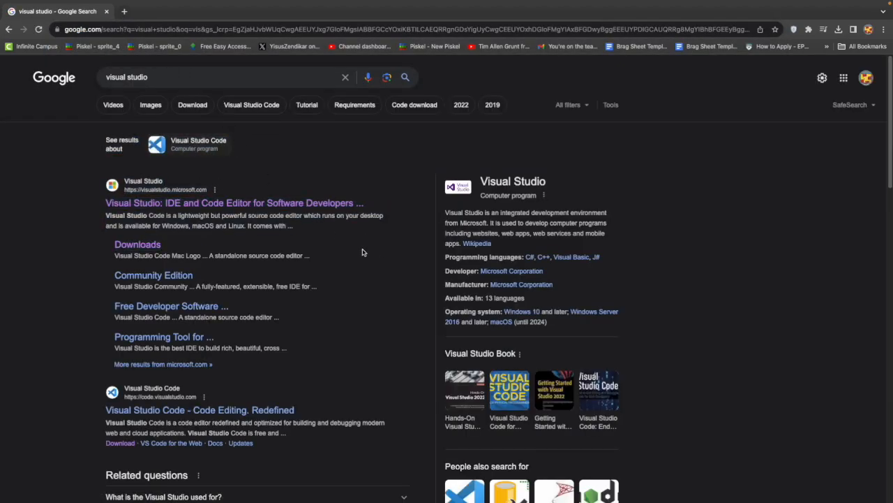
click(314, 204)
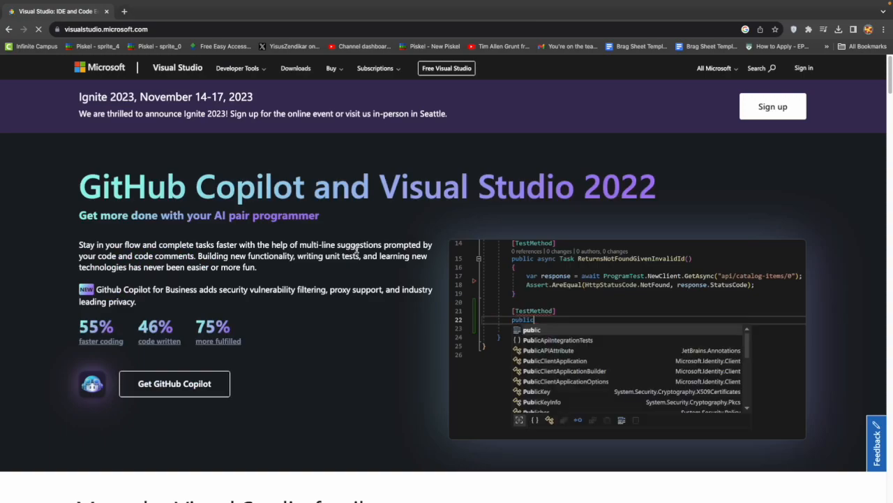
- Find Visual Studio for Mac on the site and start its free download from the Downloads page
scroll(356, 249, down, 6)
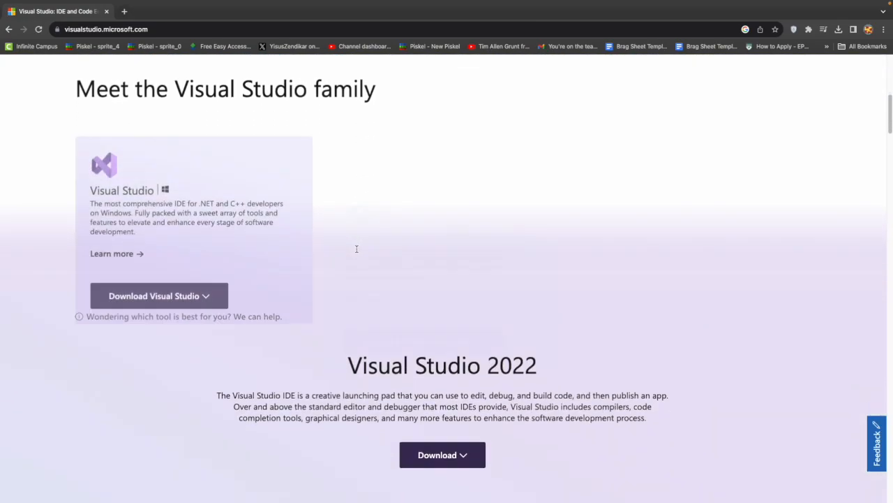
scroll(356, 249, down, 2)
scroll(357, 249, up, 3)
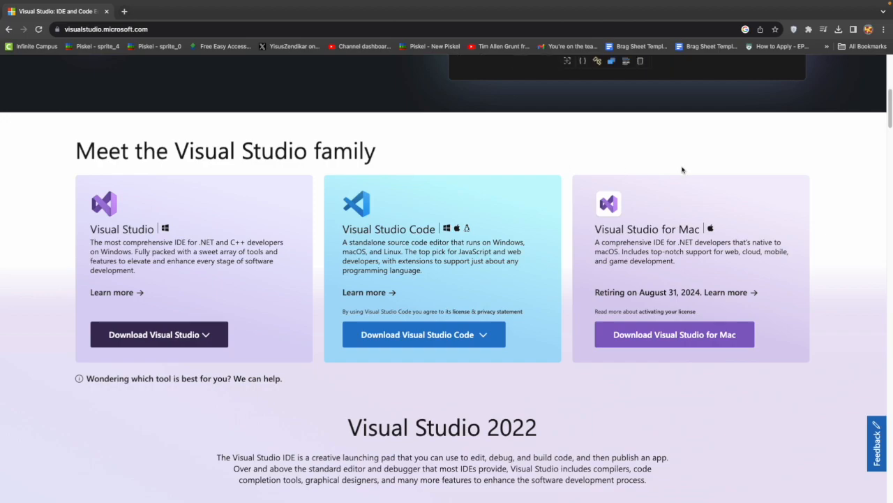
click(675, 336)
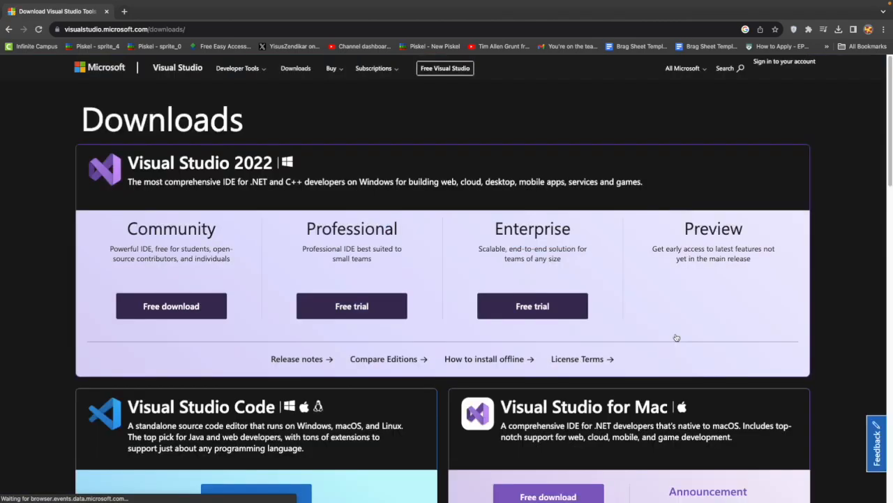
scroll(594, 336, down, 3)
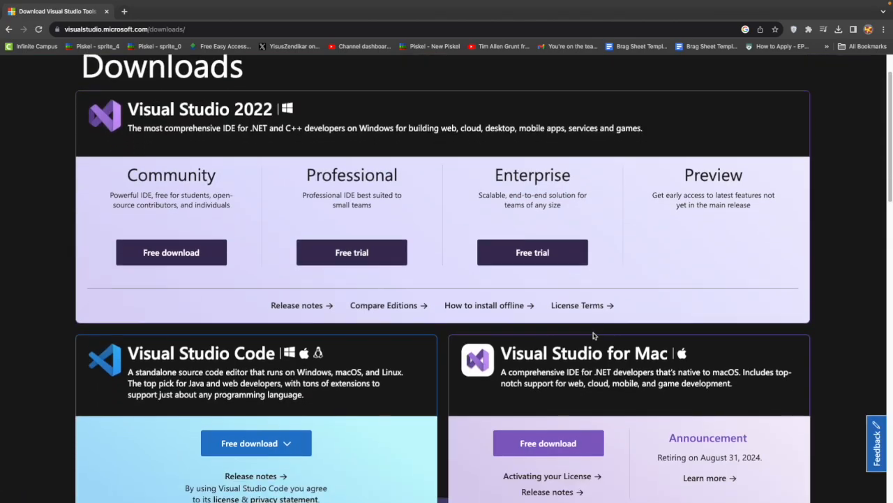
click(552, 336)
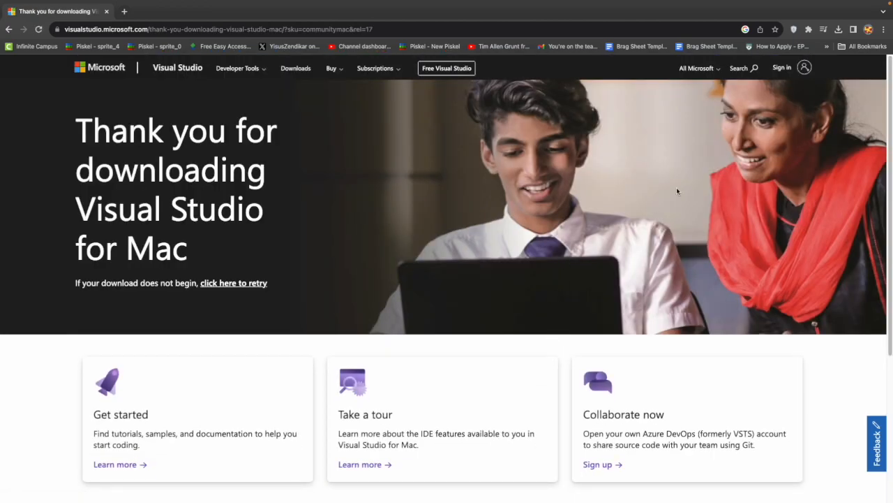
- Check the progress of the installer download in the browser's recent downloads and in the Finder Downloads folder
click(838, 29)
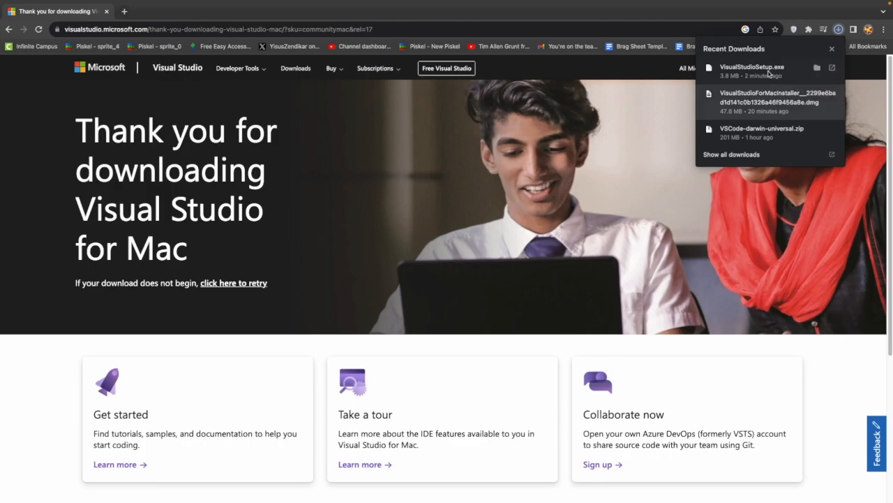
click(752, 240)
key(ctrl+Right)
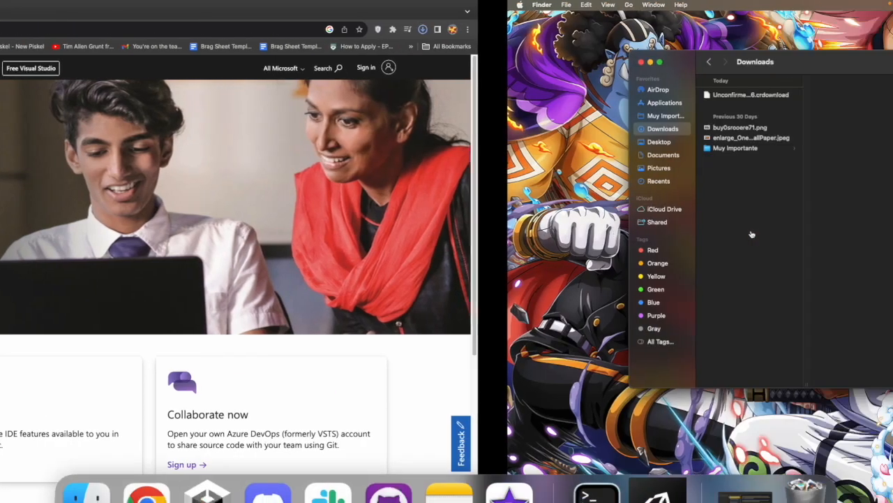
click(252, 96)
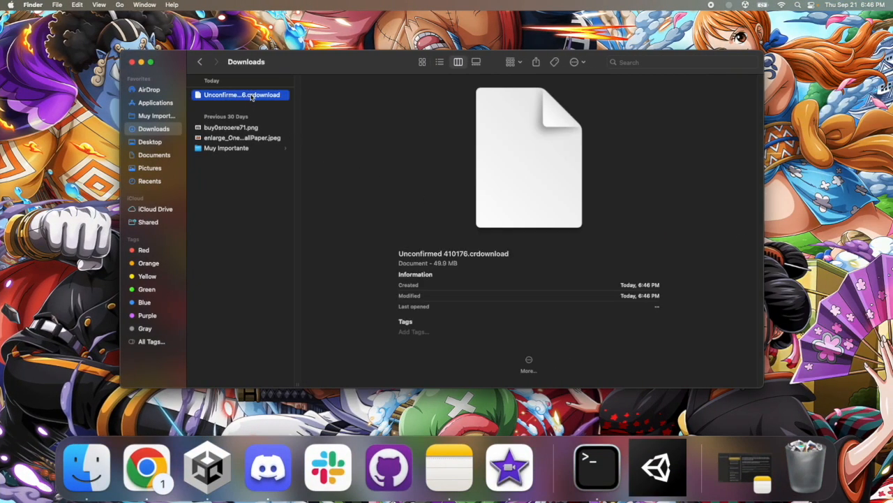
key(ctrl+Left)
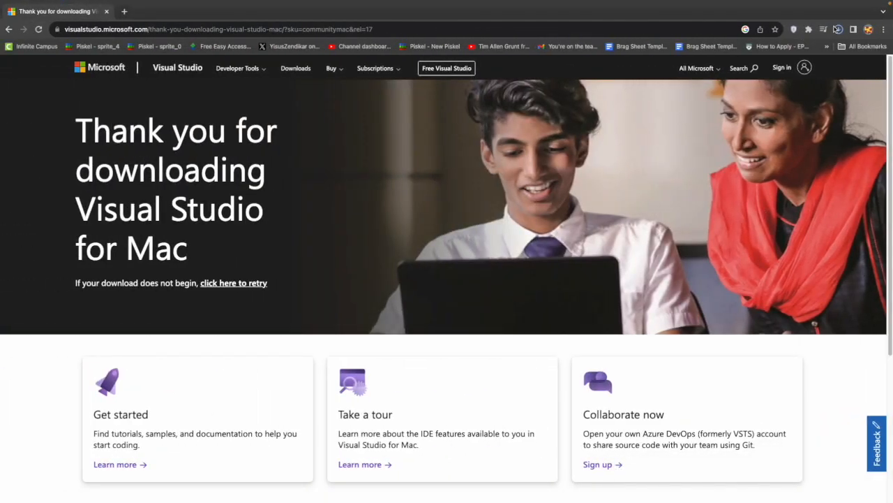
- Open the downloaded VisualStudioForMacInstaller disk image in Finder and launch Install Visual Studio for Mac, allowing it to open
click(839, 29)
click(235, 95)
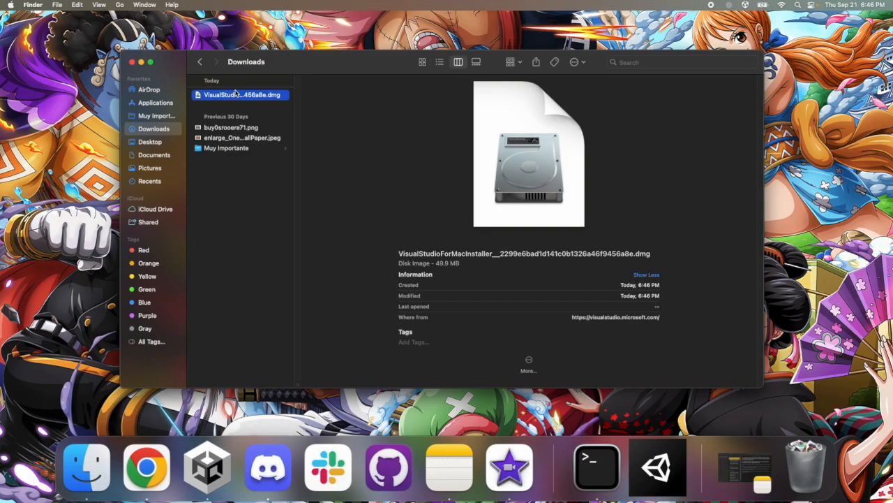
double_click(234, 97)
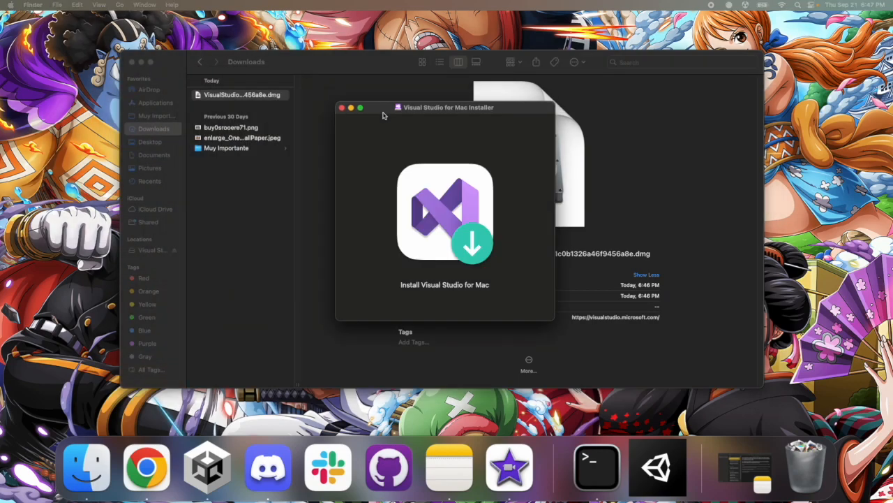
double_click(437, 206)
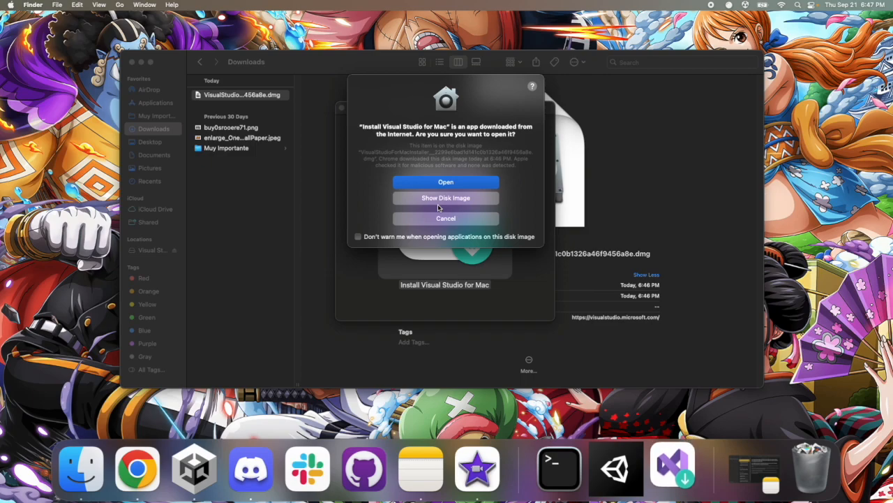
click(432, 182)
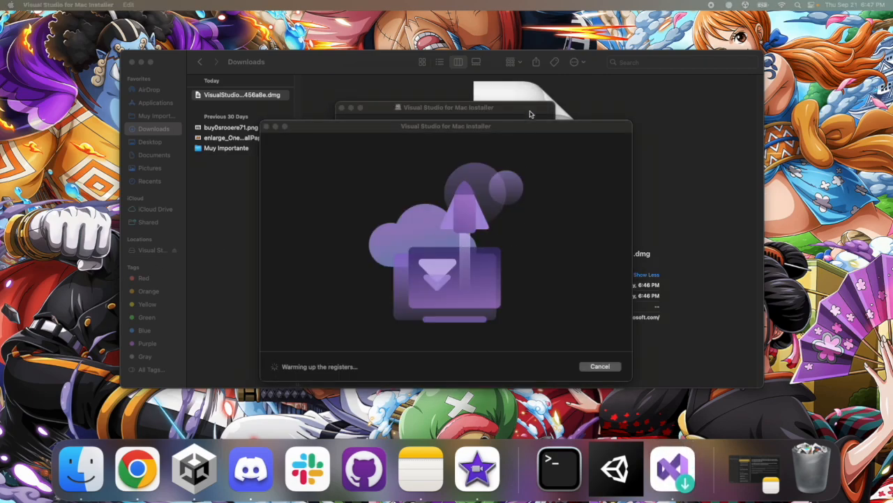
- Agree to the installer's license terms and install Visual Studio for Mac with the default component selection
drag(518, 129, 625, 114)
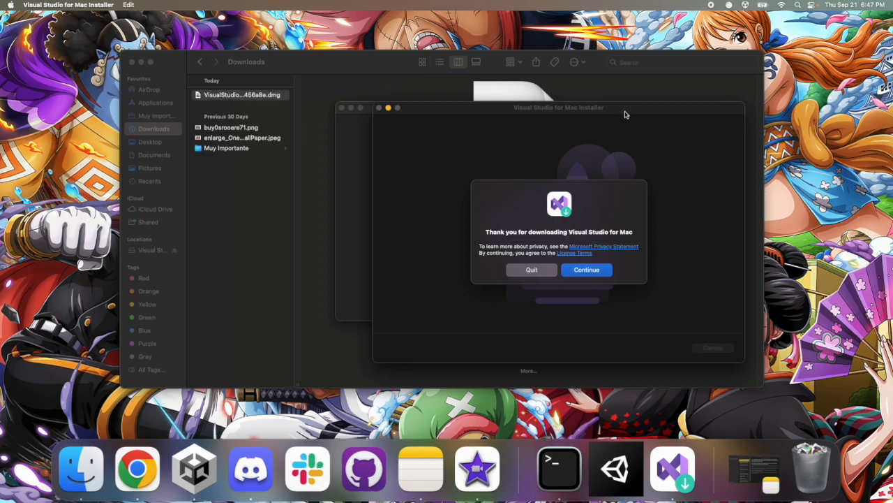
click(587, 270)
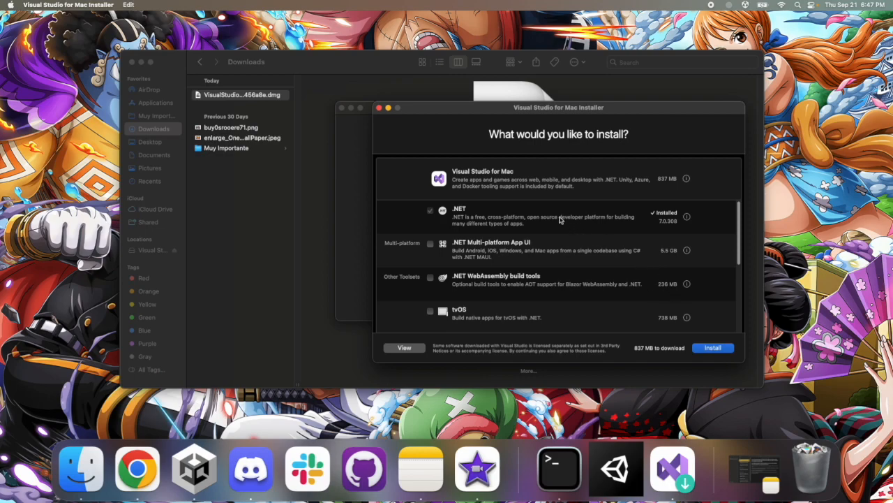
click(712, 349)
scroll(469, 221, down, 5)
scroll(468, 221, up, 5)
click(713, 348)
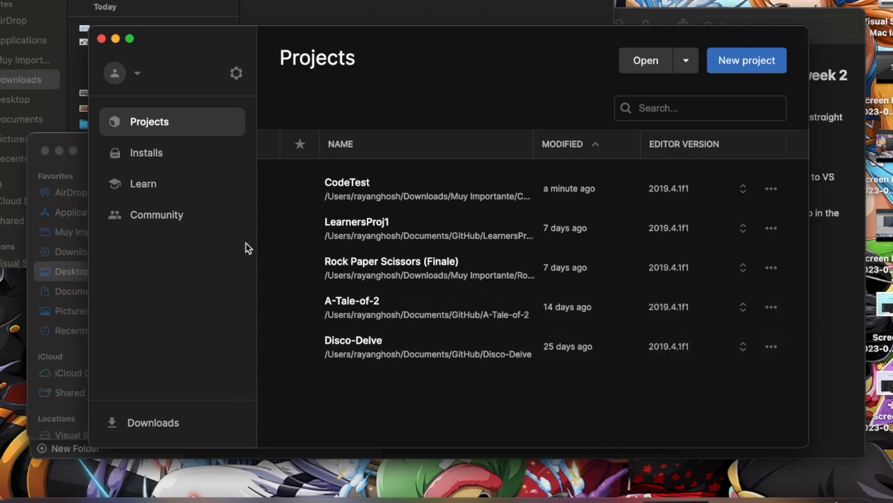
- Start a new project in Unity Hub with the 2D Core template
click(760, 62)
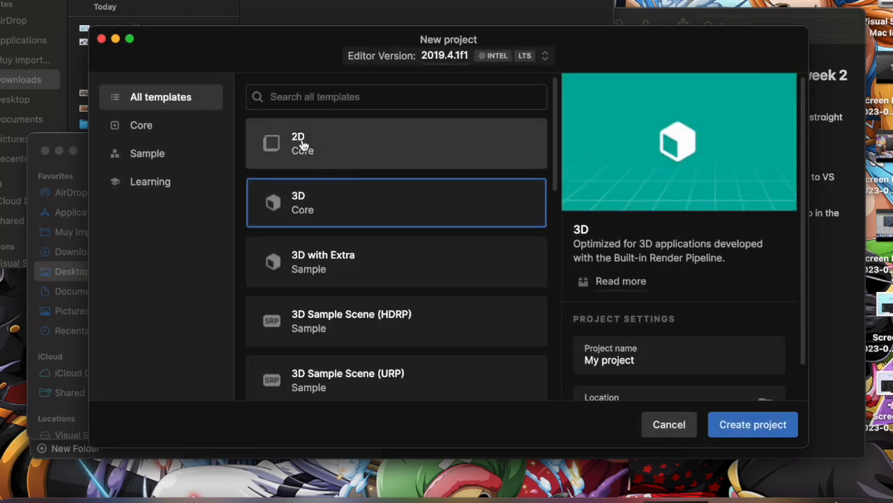
click(303, 145)
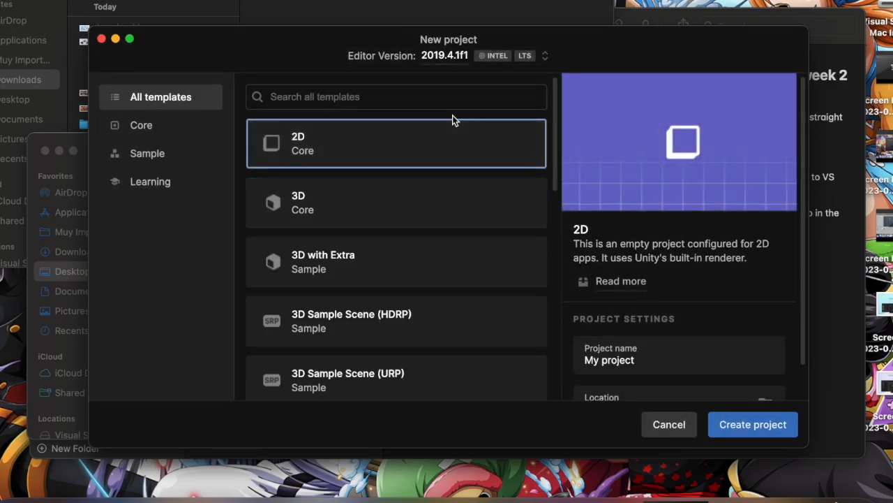
drag(678, 363, 563, 347)
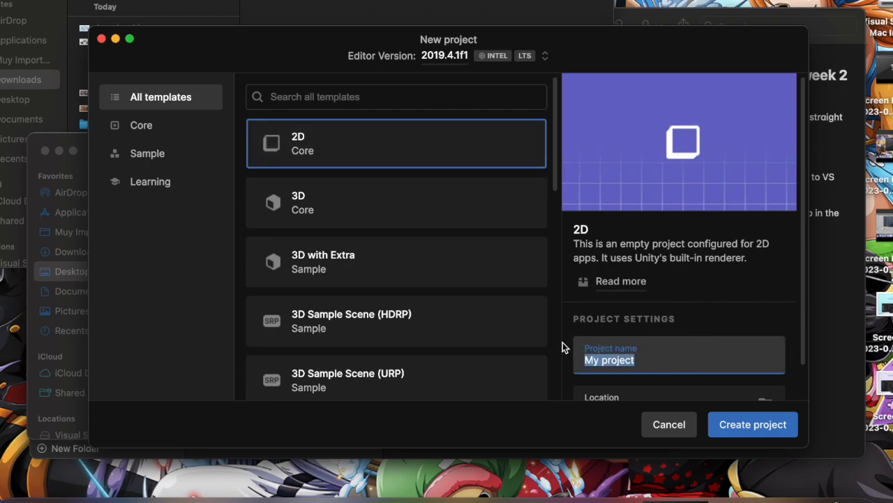
text(LLOLOLADLASKFSDNGosfng)
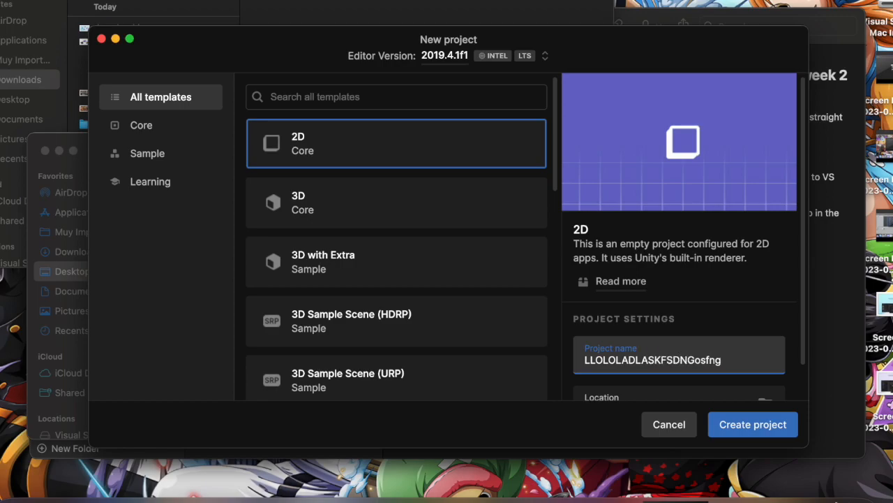
key(super+BackSpace)
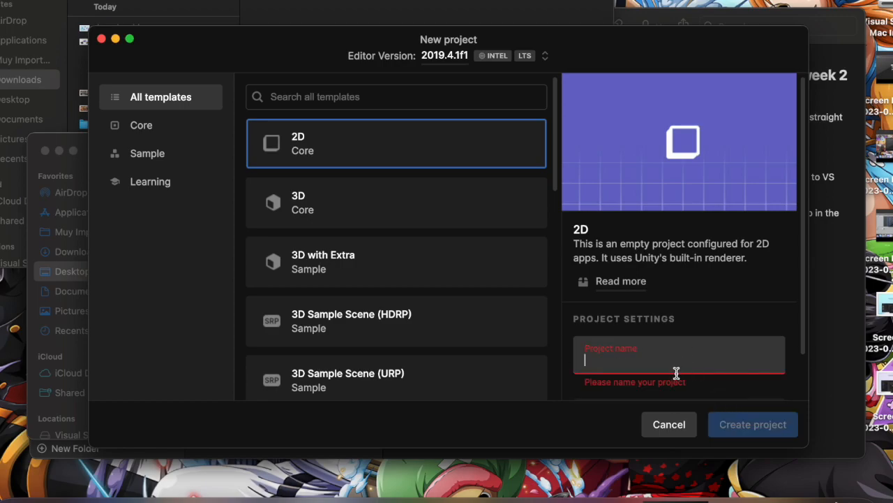
- Name the new 2D project "My Project!"
text(M)
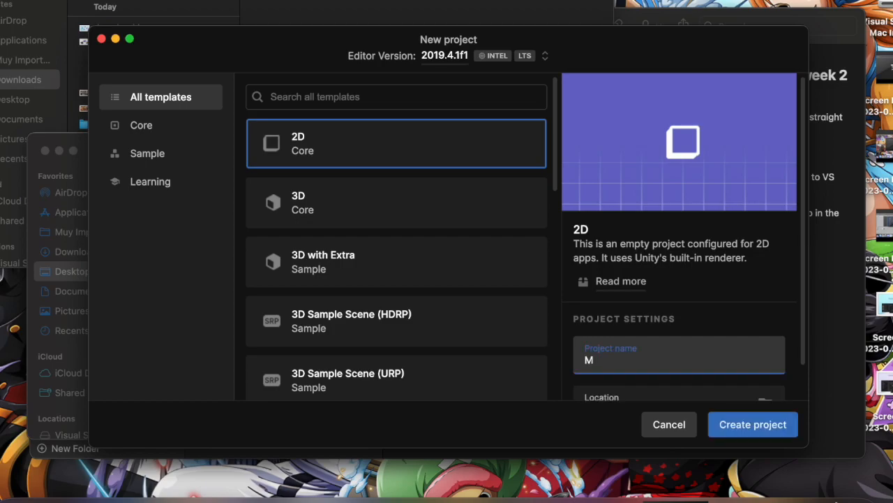
text(y Project!)
click(602, 414)
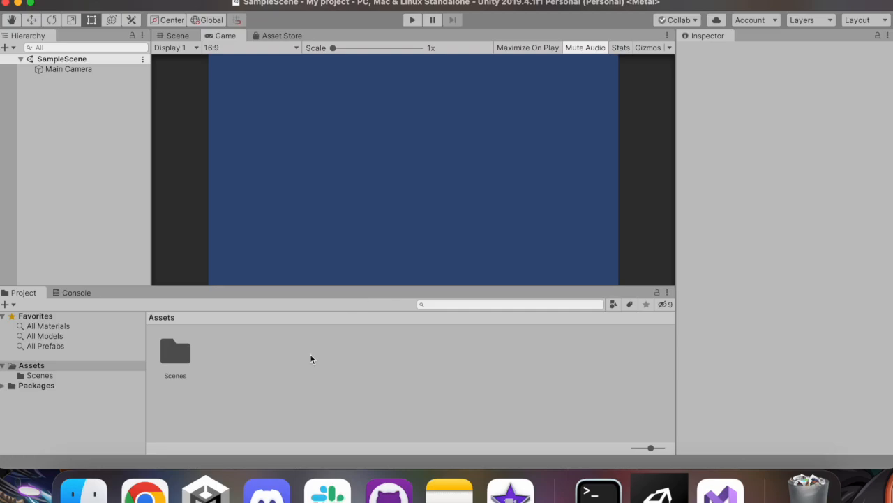
- Create a C# script named RandomScript in the Unity project's Assets folder
right_click(234, 360)
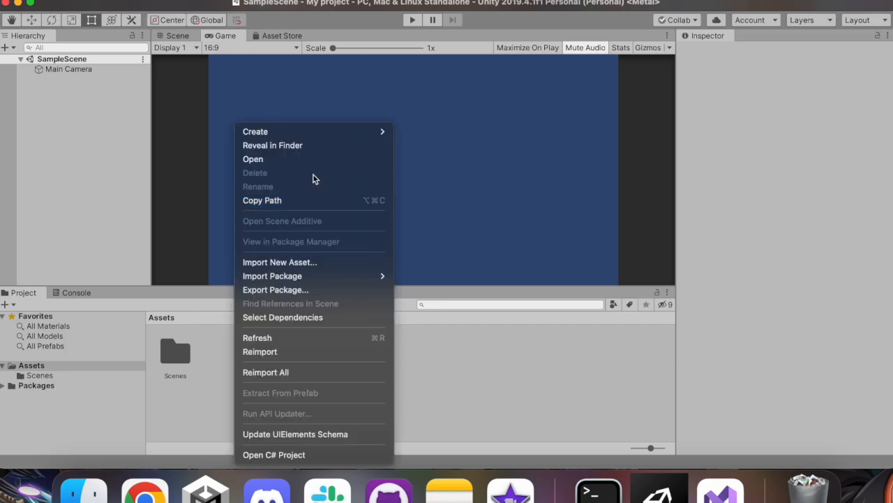
mouse_move(312, 137)
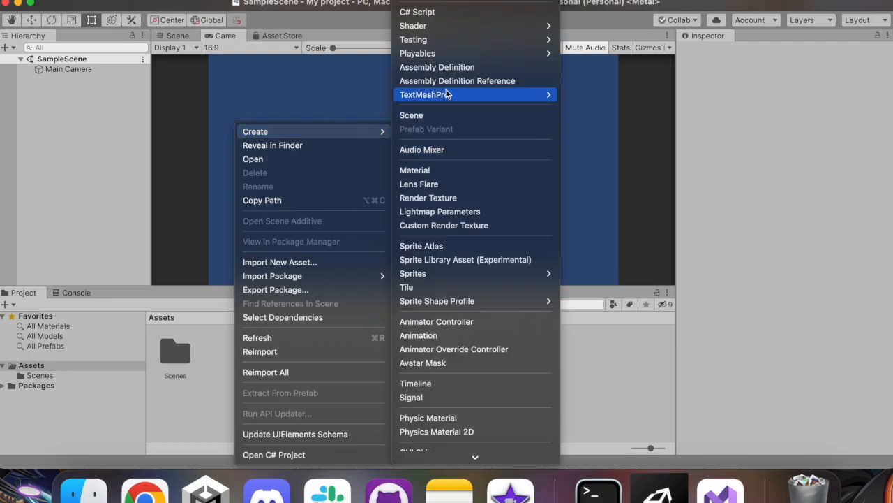
click(428, 14)
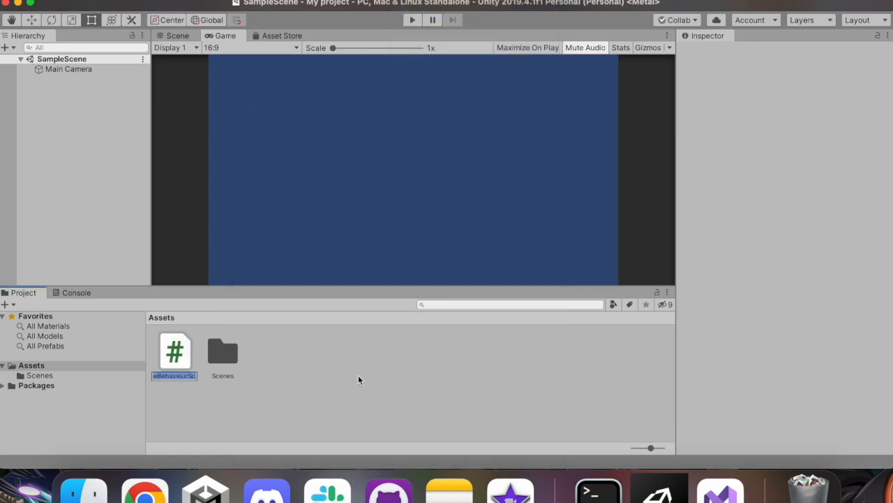
text(RandomScript)
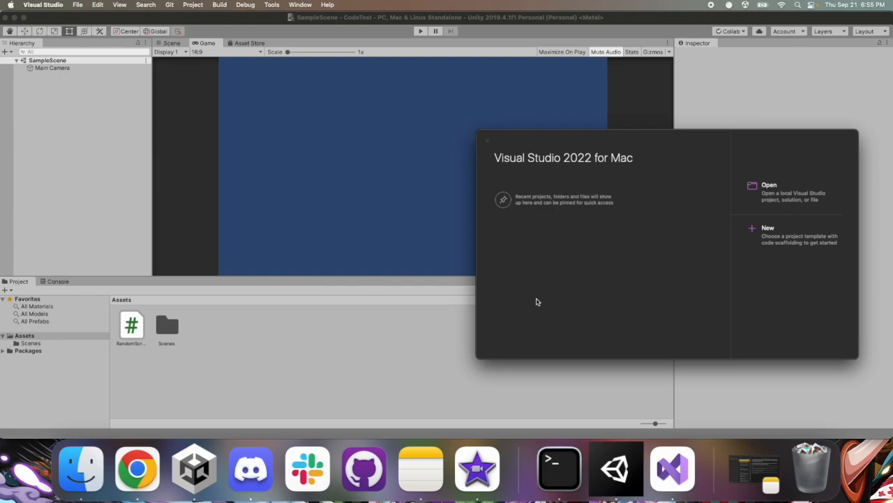
- Open Assembly-CSharp.csproj from the CodeTest folder in Visual Studio, allowing access to the Downloads folder
click(769, 185)
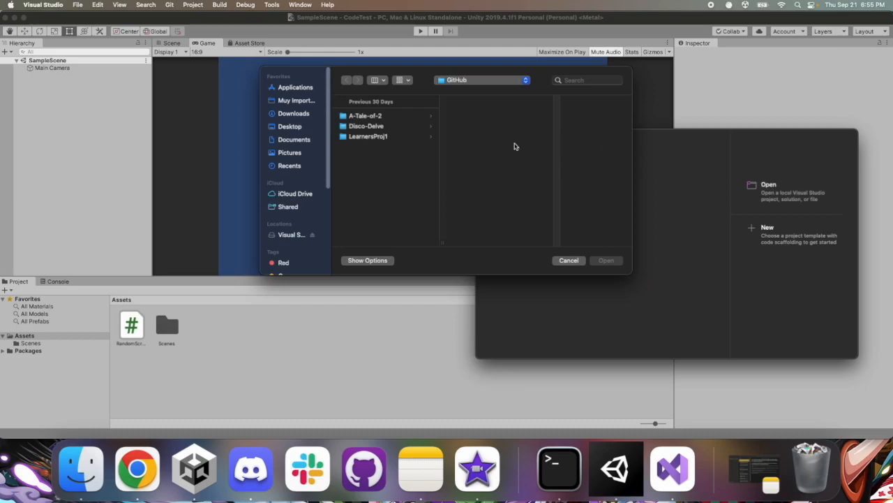
click(296, 140)
click(291, 127)
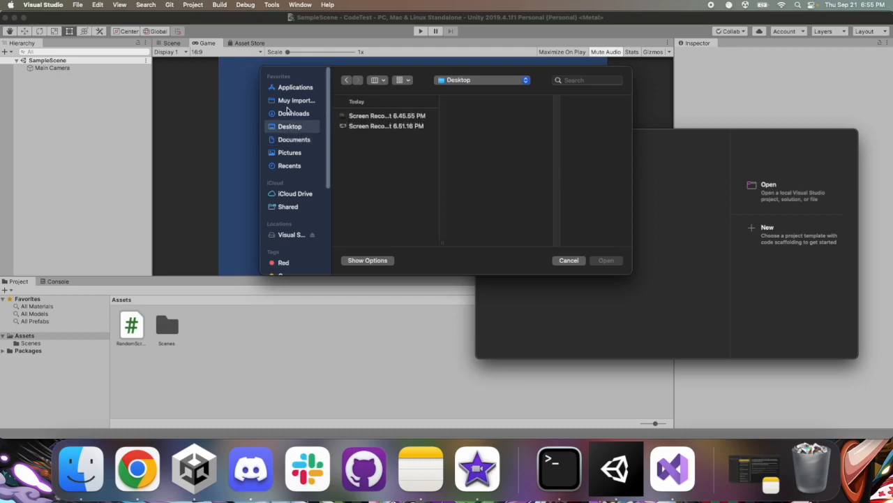
click(286, 104)
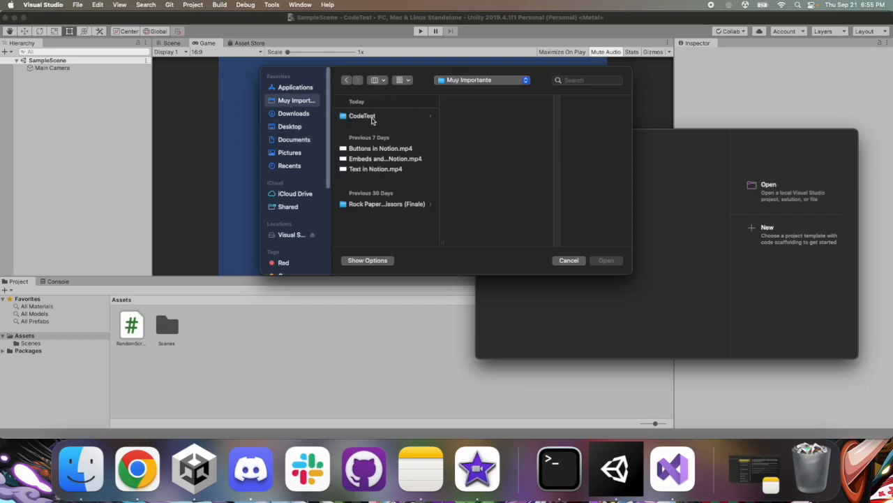
click(370, 116)
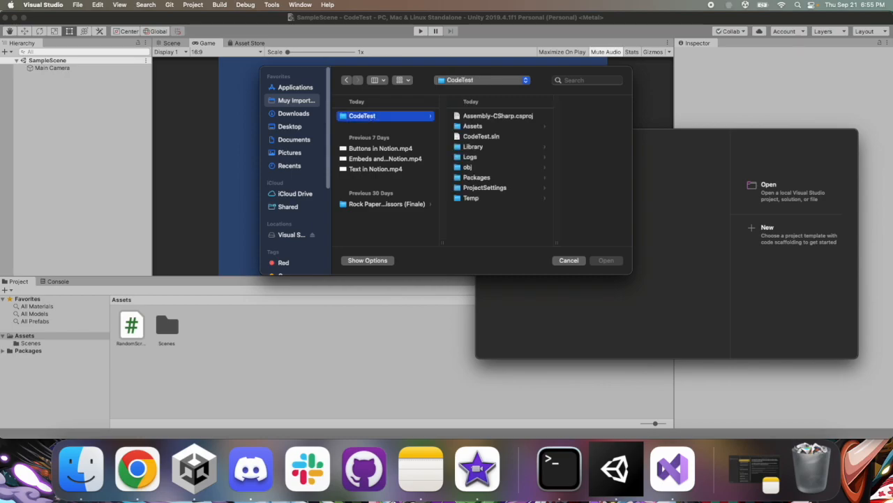
click(505, 116)
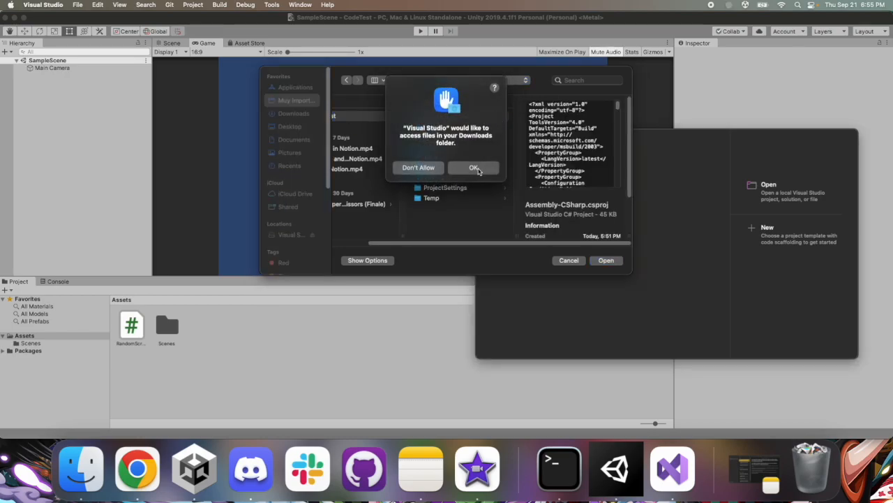
click(479, 170)
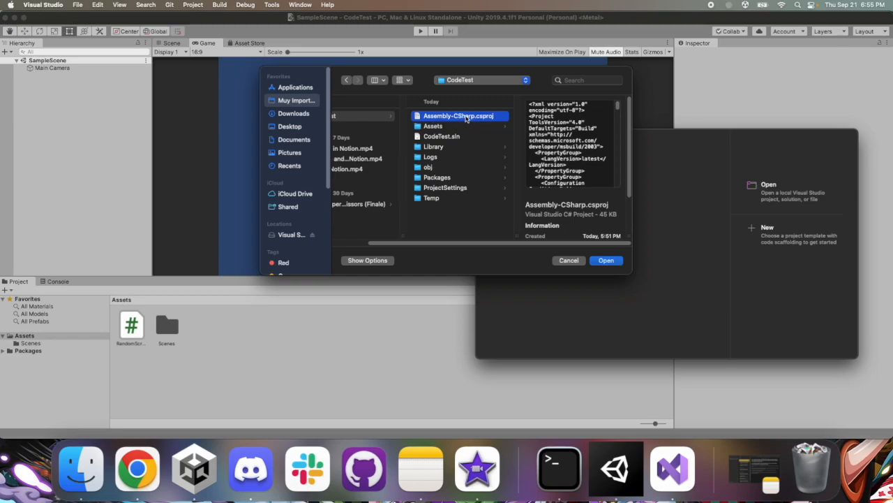
click(606, 260)
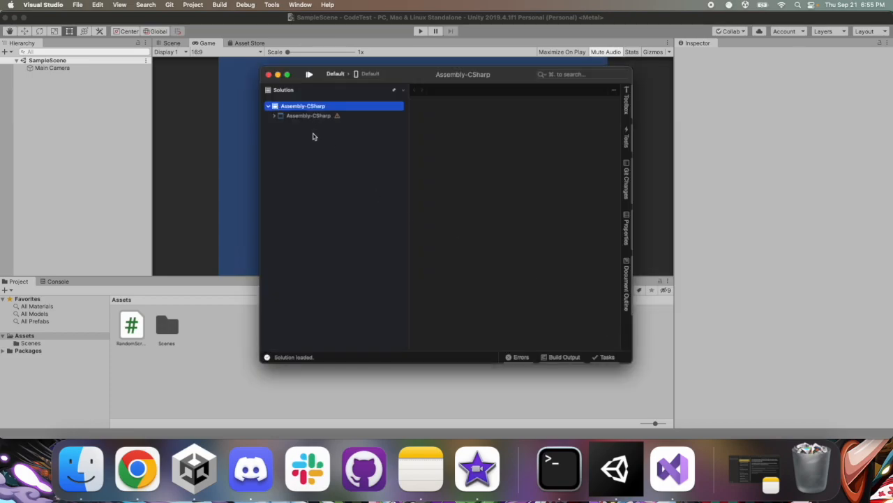
- Enlarge the Visual Studio window to full screen and open RandomScript.cs from the project's Assets folder
click(287, 74)
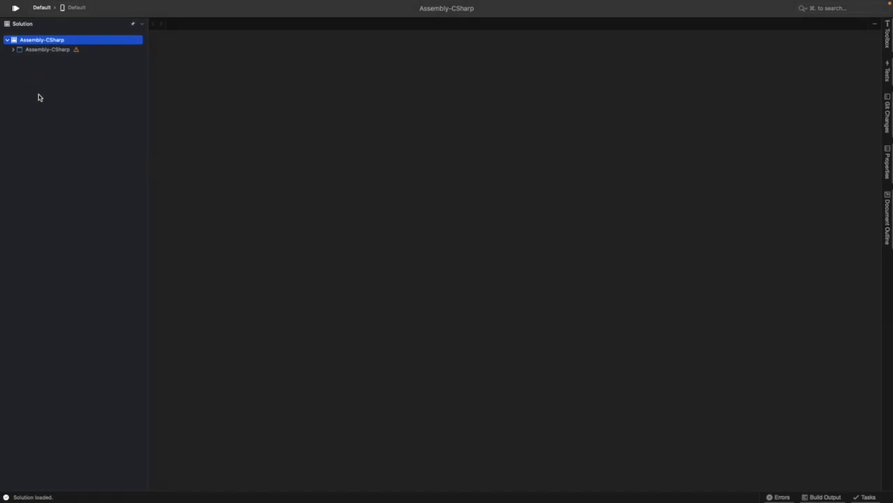
click(13, 50)
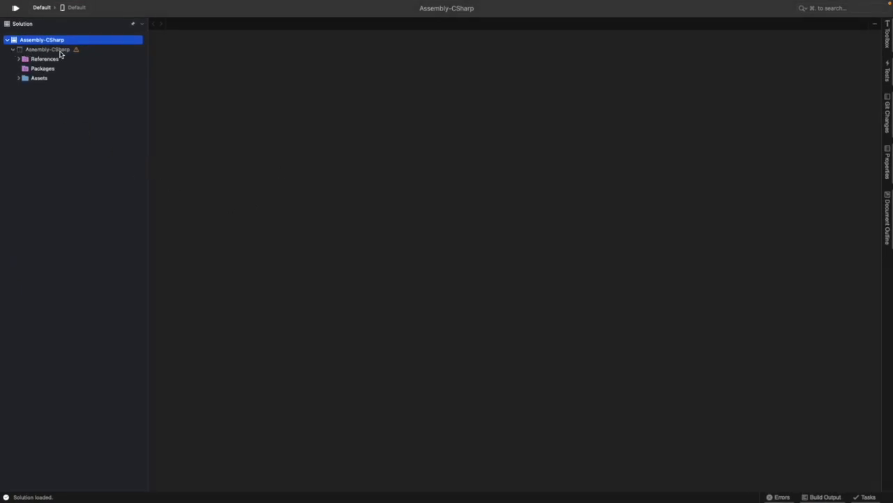
click(60, 52)
click(61, 61)
click(18, 78)
click(60, 90)
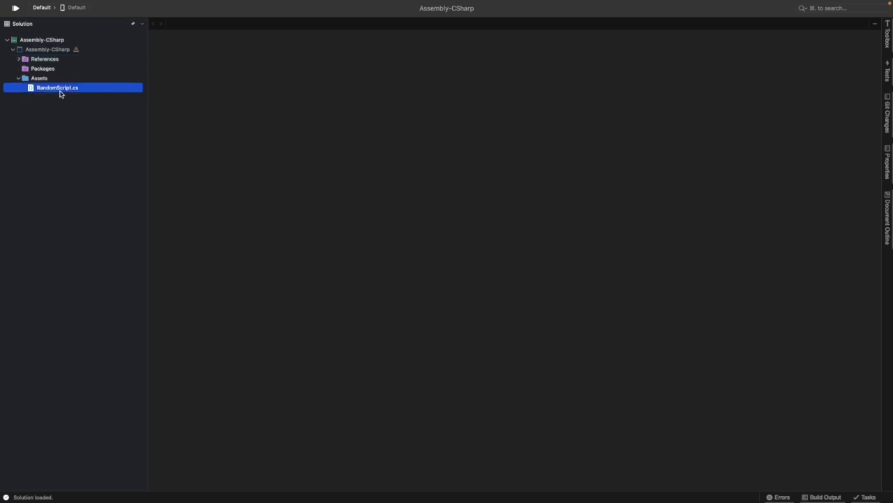
double_click(116, 95)
- Try out code completion in the script's Start method by writing a "transform.position = new" assignment
click(282, 108)
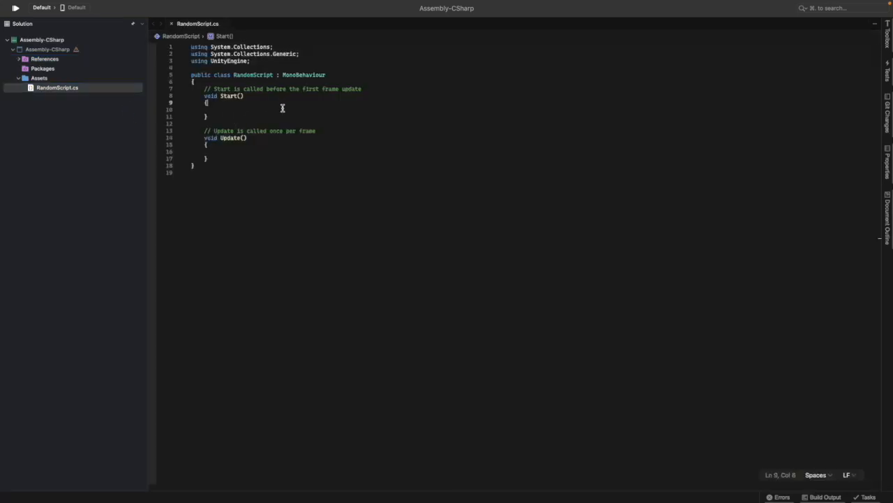
text(tra)
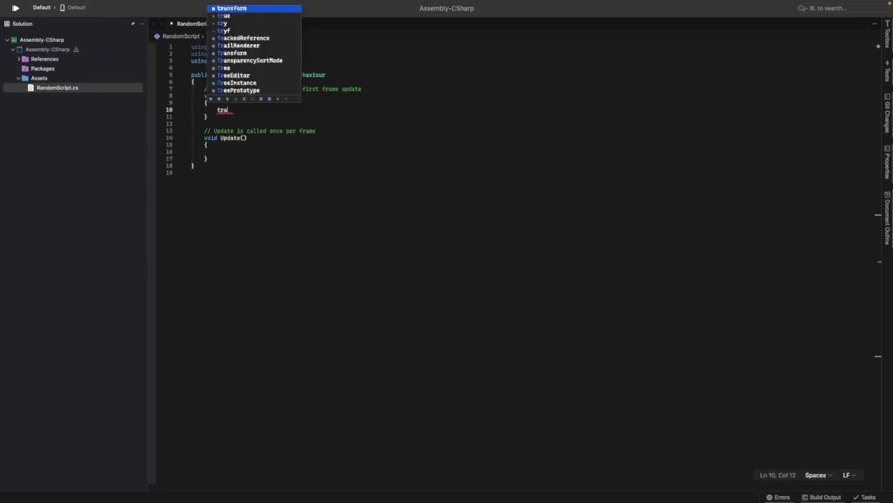
text(nsform.po)
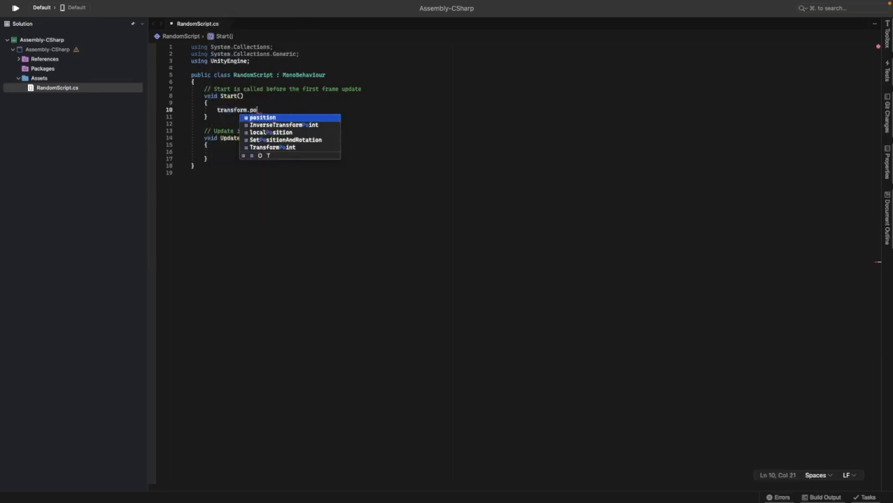
text(sition = new Bec)
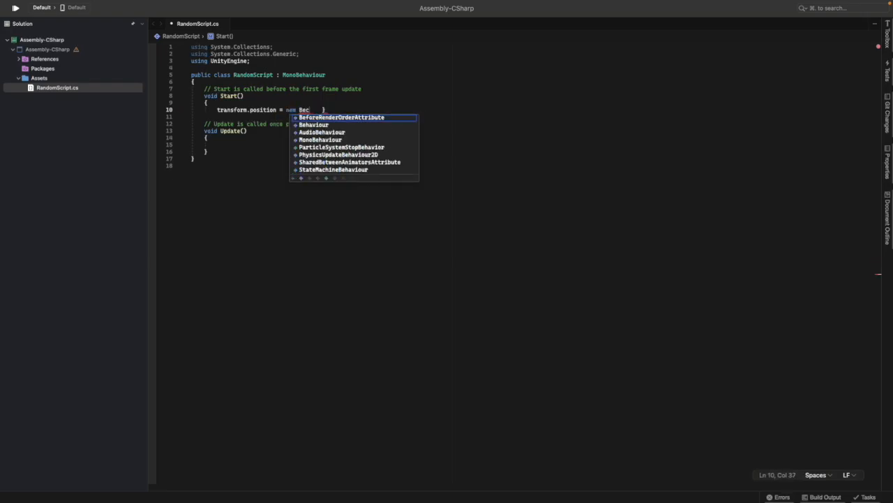
key(BackSpace)
key(BackSpace)
key(BackSpace)
key(BackSpace)
key(BackSpace)
key(BackSpace)
drag(303, 109, 150, 110)
key(BackSpace)
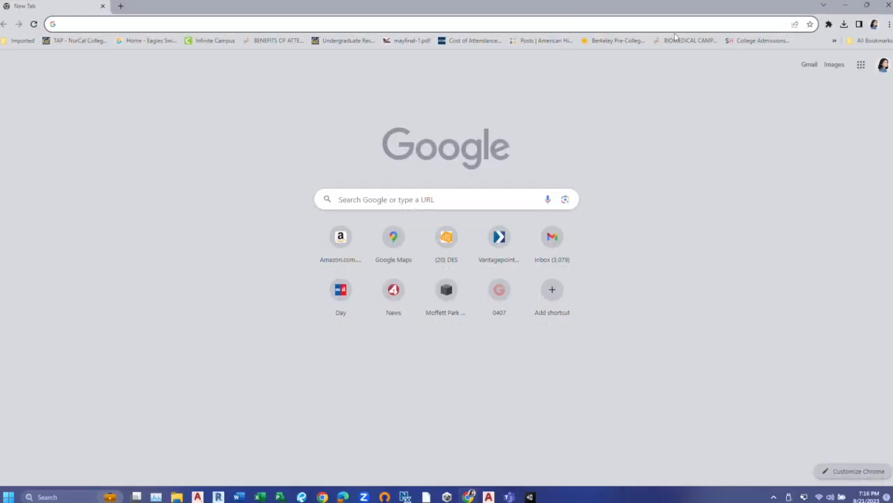
- Search the web for "visual studio" in Chrome on the Windows computer and open the official Visual Studio site
text(visual studio do)
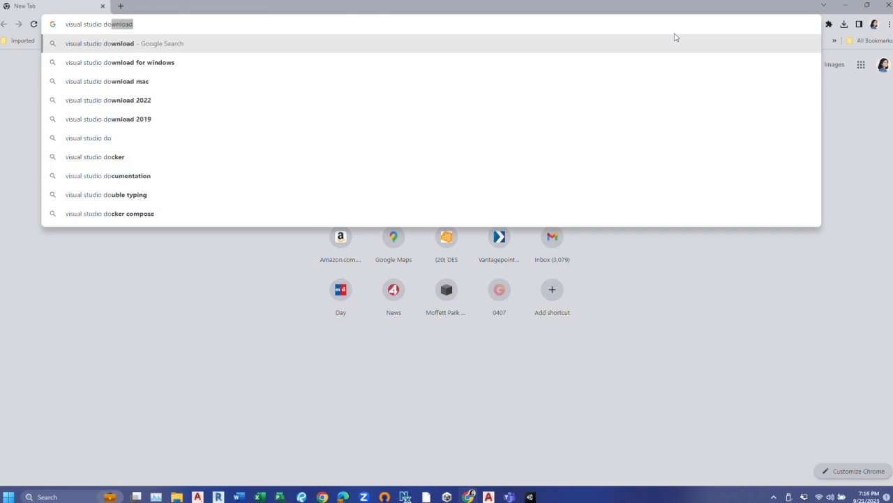
key(BackSpace)
key(BackSpace)
key(BackSpace)
key(BackSpace)
key(Return)
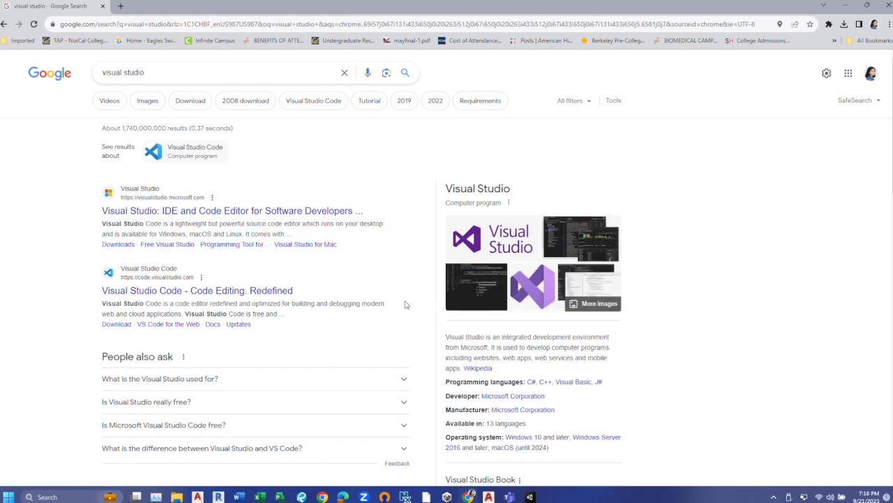
click(286, 211)
- Download the Community 2022 edition of Visual Studio for Windows
scroll(625, 208, down, 2)
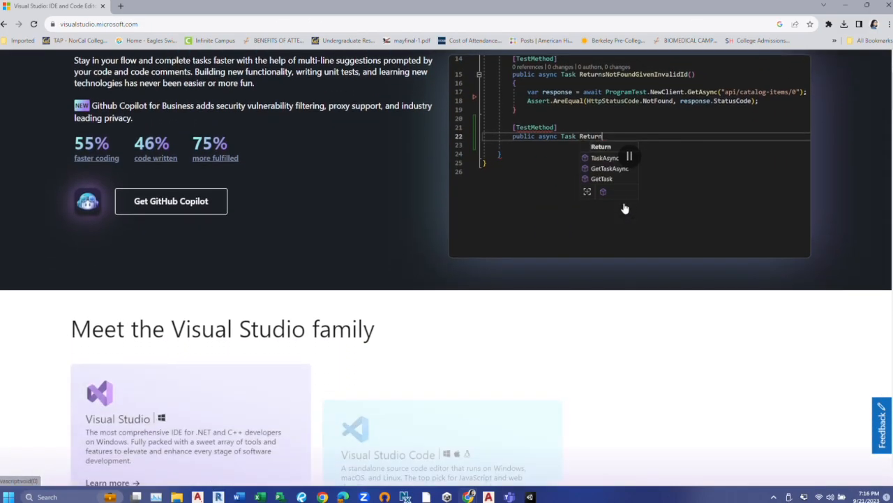
scroll(625, 208, down, 2)
scroll(419, 307, down, 1)
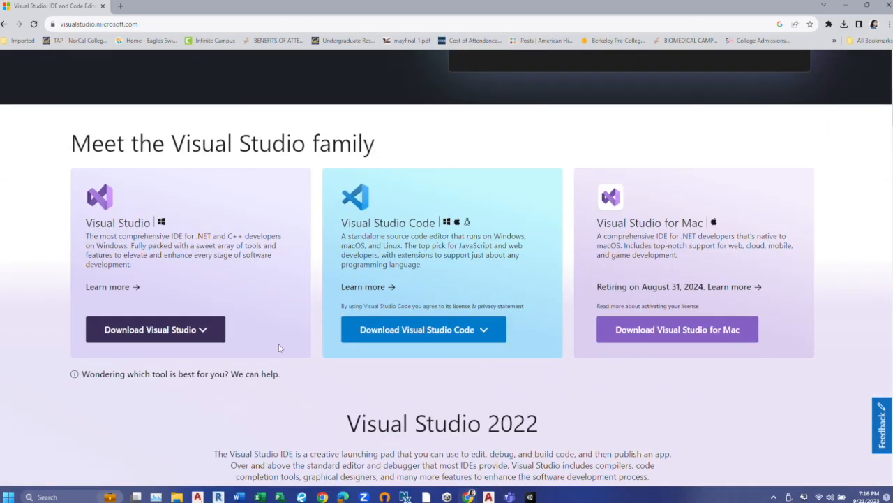
click(222, 331)
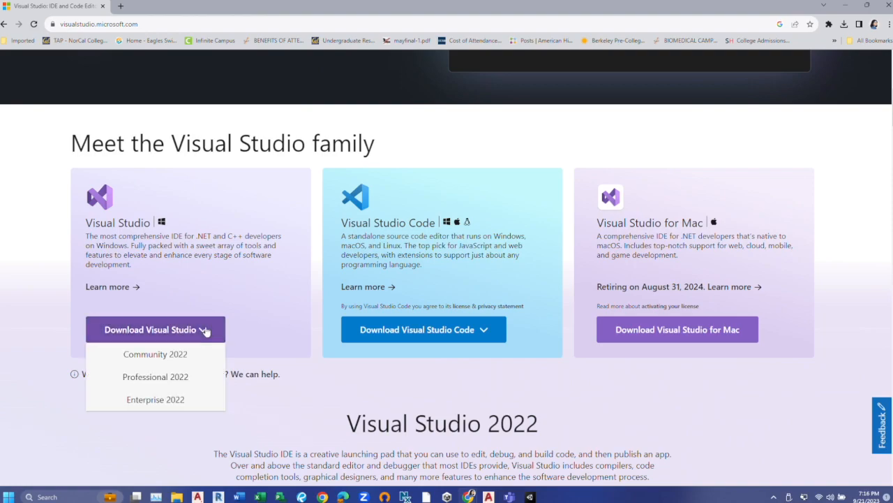
click(177, 358)
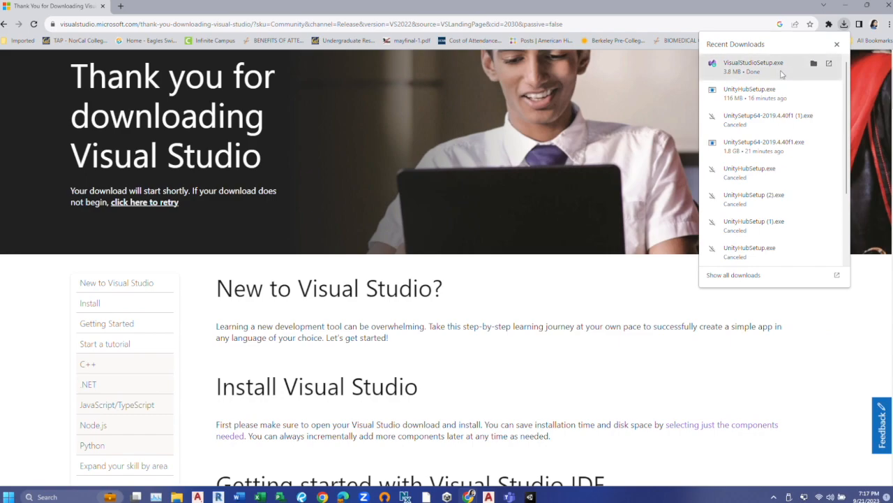
- Run VisualStudioSetup.exe and install Visual Studio Community 2022 with the Game development with Unity workload
click(770, 65)
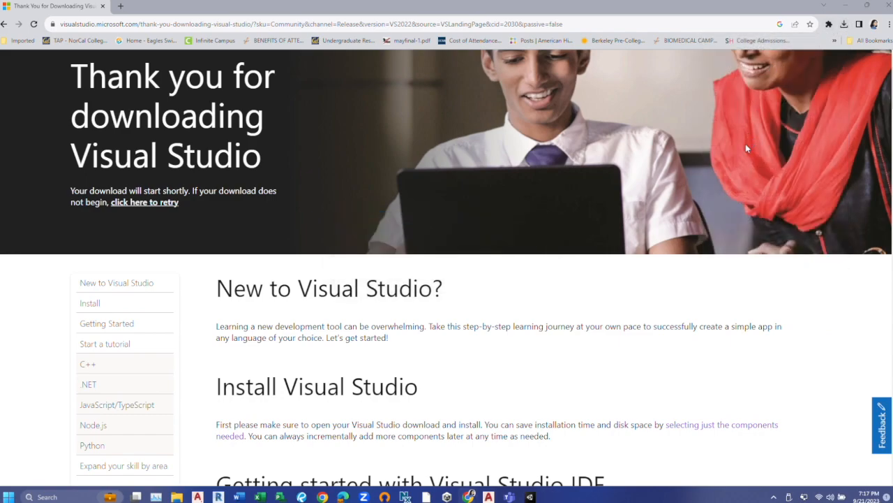
click(532, 296)
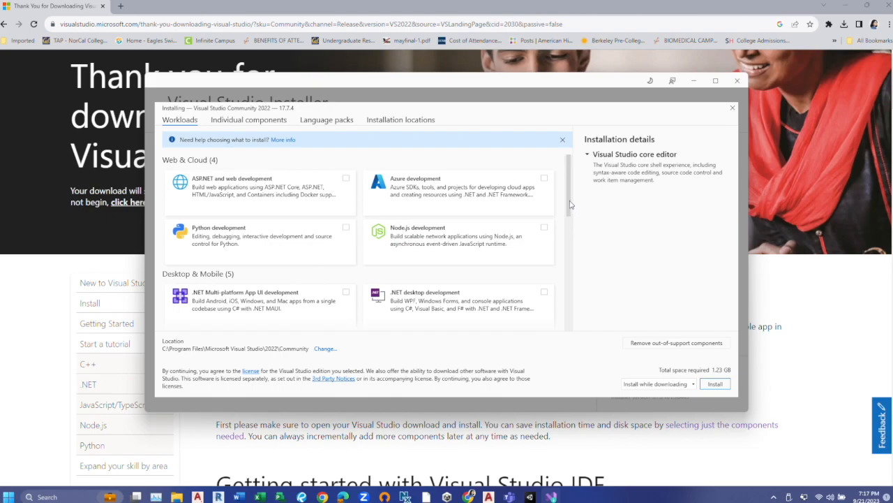
drag(570, 205, 559, 283)
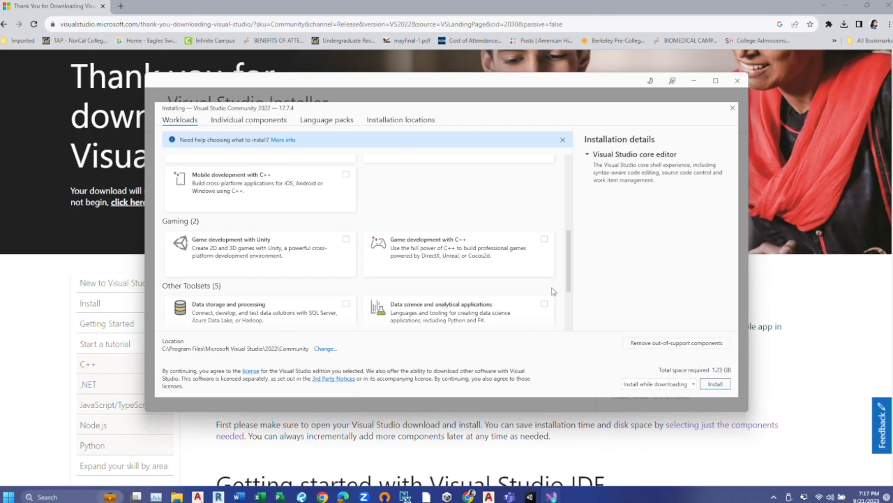
click(346, 240)
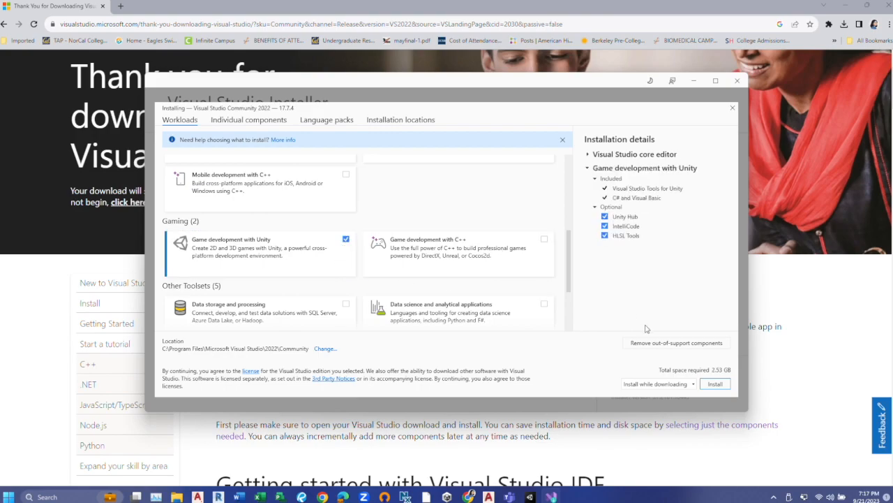
click(715, 384)
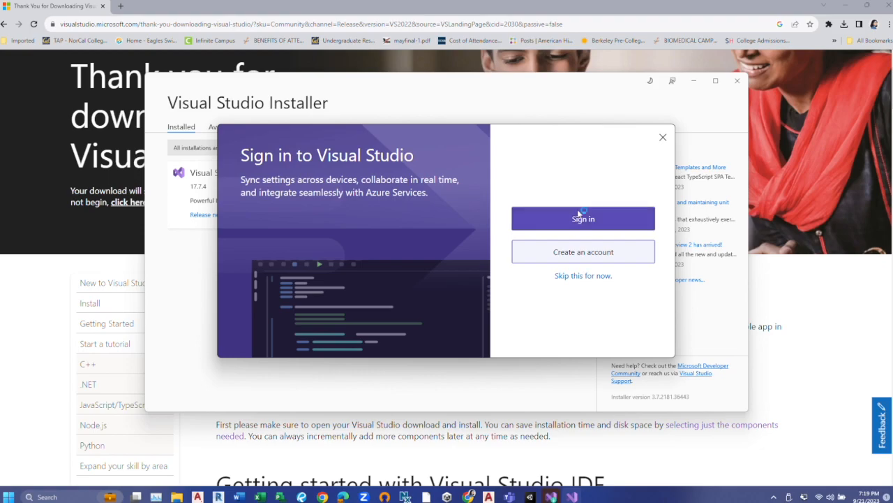
- Skip signing in and start Visual Studio with the Light color theme
click(584, 276)
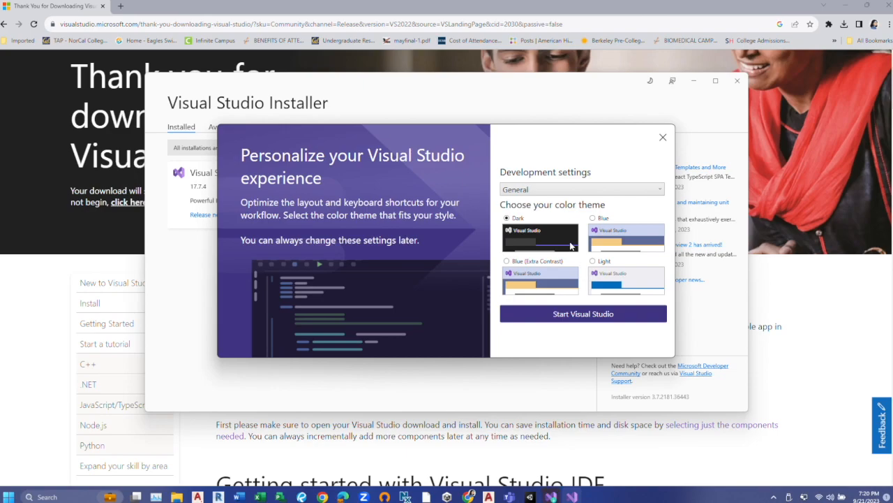
click(616, 283)
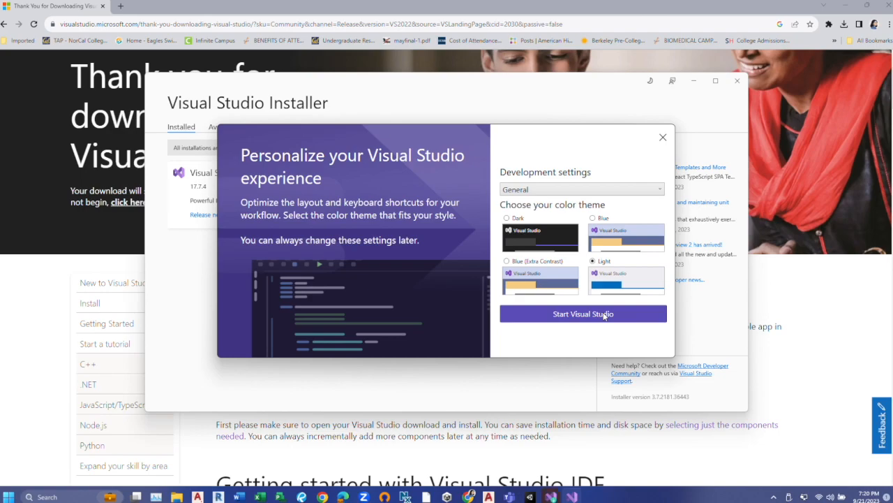
click(604, 316)
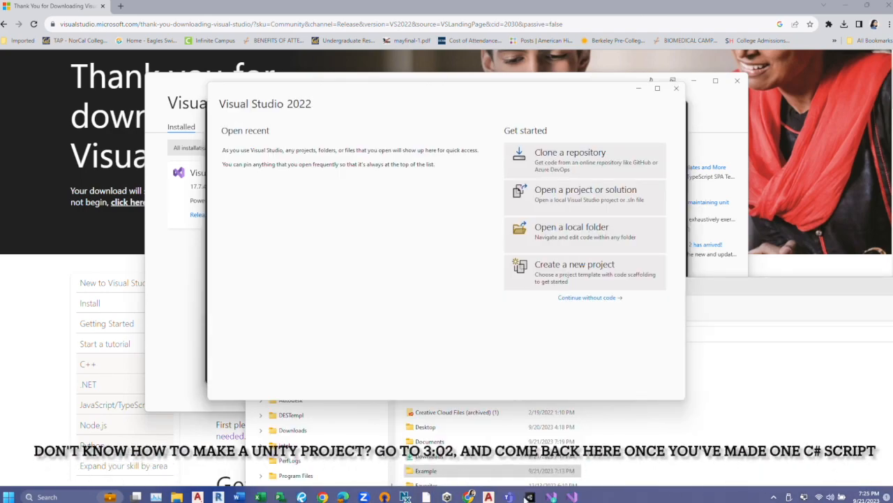
- Switch to the Example project in Unity and open the External Tools preferences
click(529, 496)
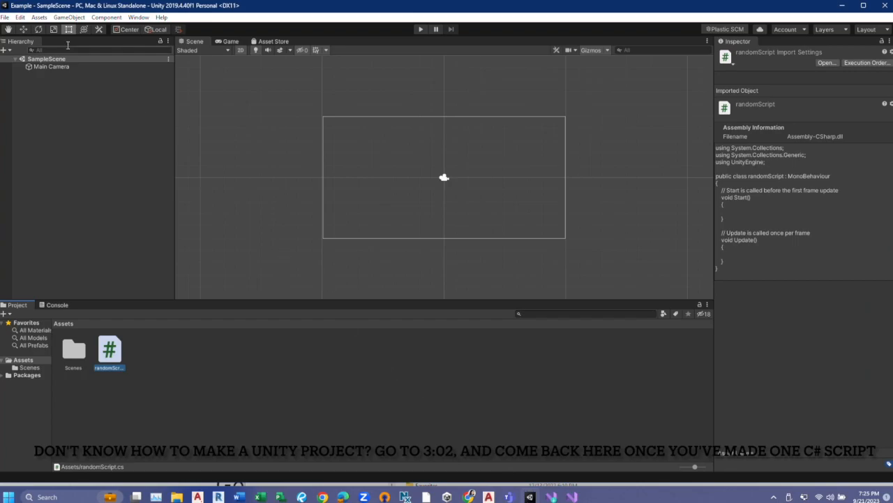
click(20, 19)
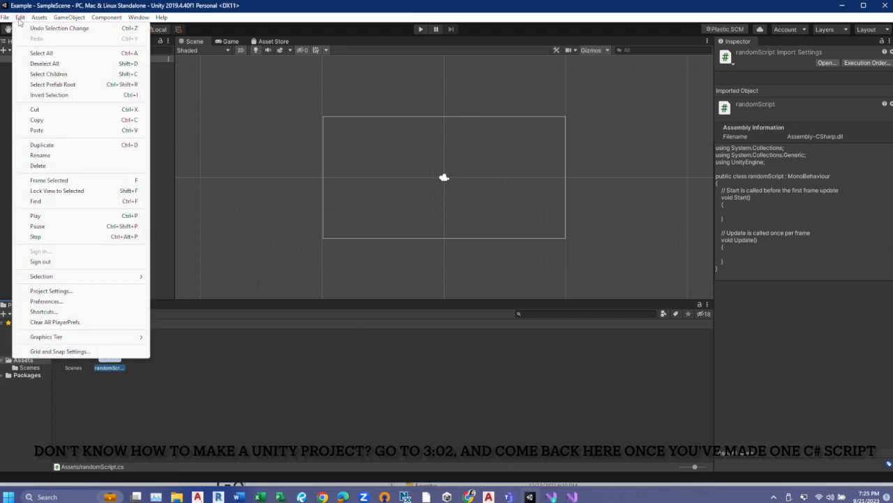
click(57, 305)
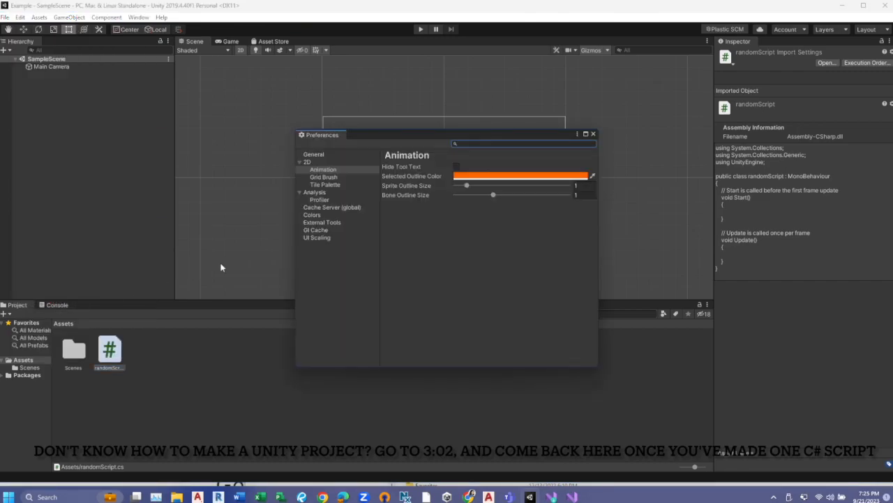
click(333, 225)
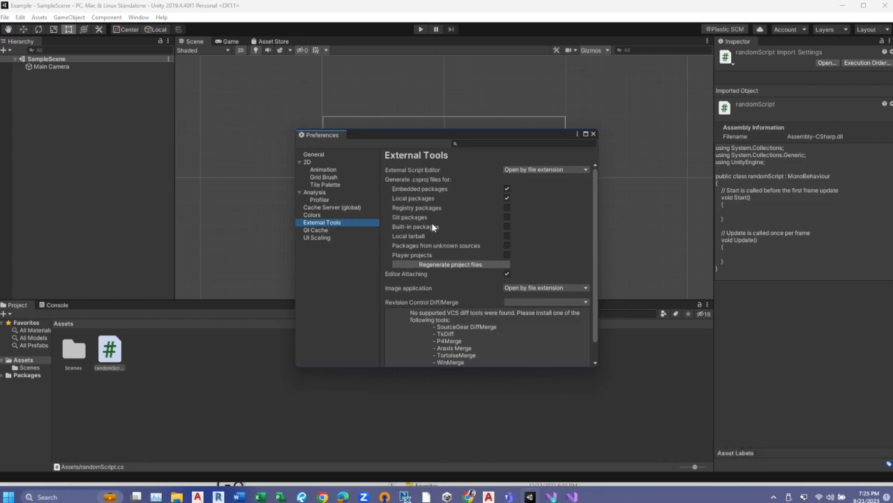
scroll(433, 226, down, 1)
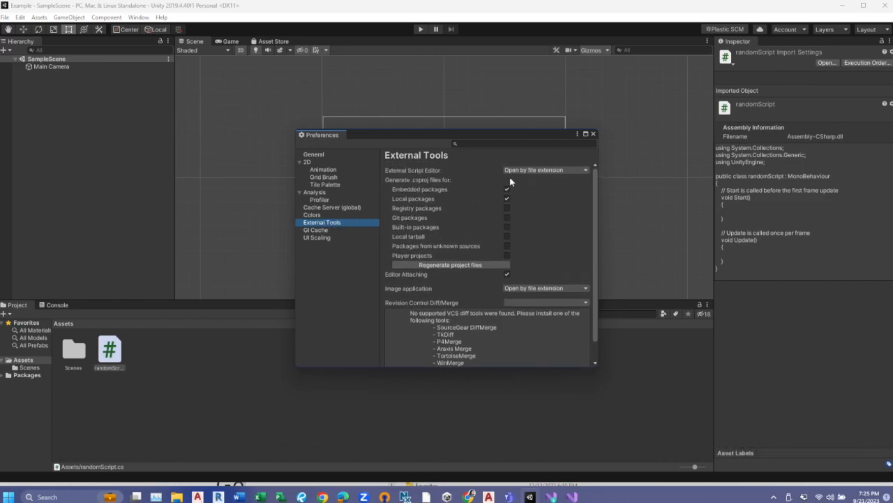
- Browse the computer for an application to use as Unity's External Script Editor
click(537, 169)
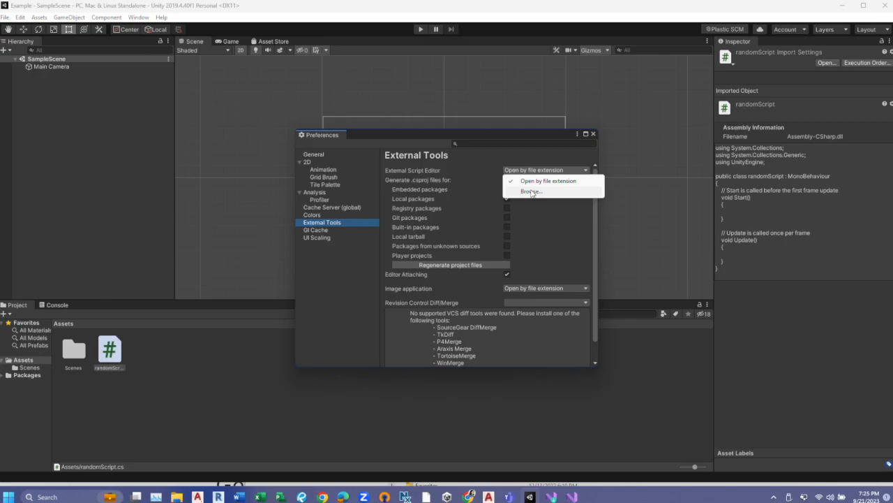
click(531, 192)
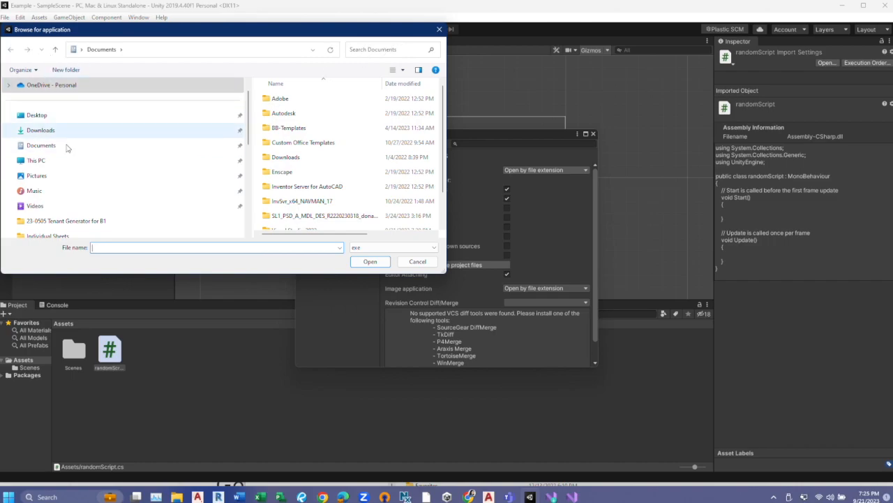
scroll(104, 140, down, 2)
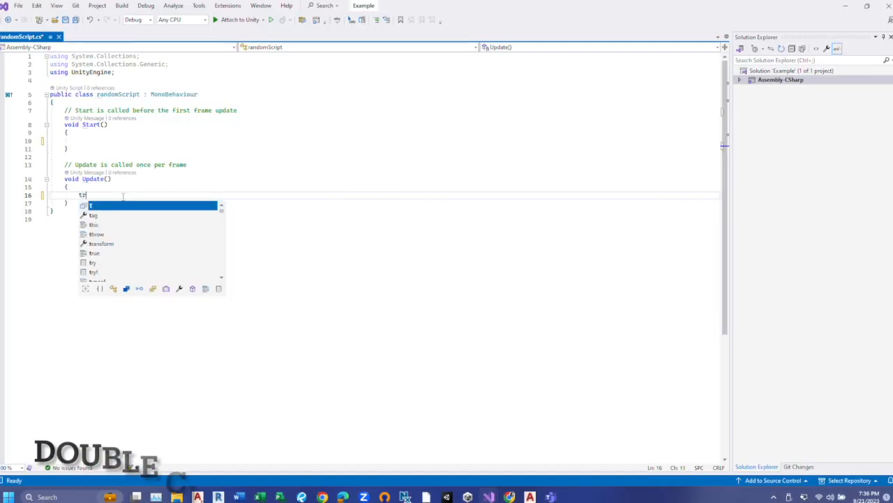
- Write the statement "transform.position;" inside the Update method of randomScript.cs in Visual Studio
text(ans)
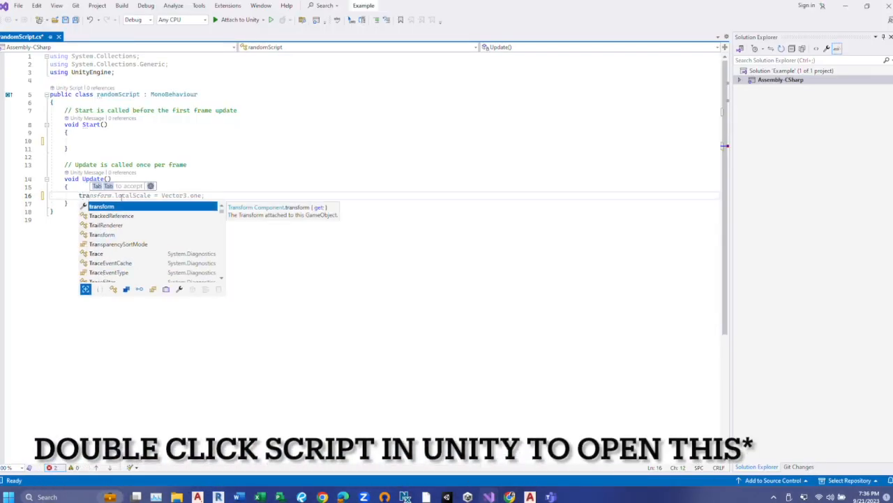
text(form)
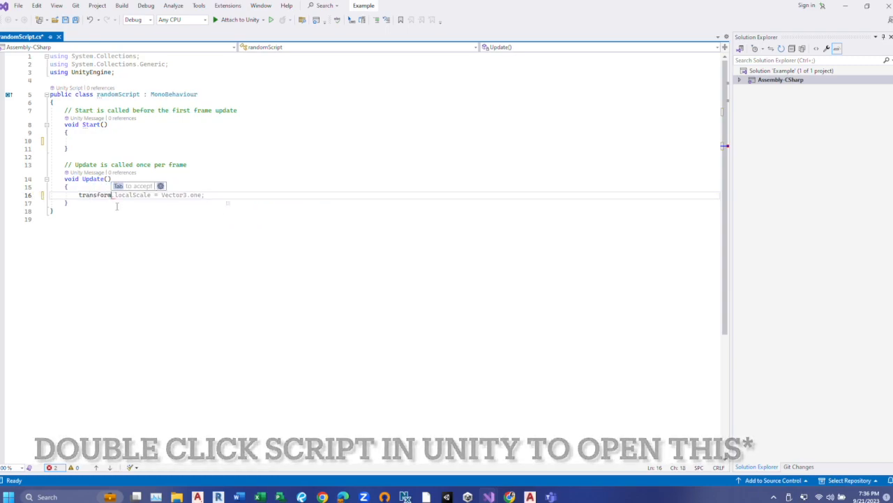
text(.po)
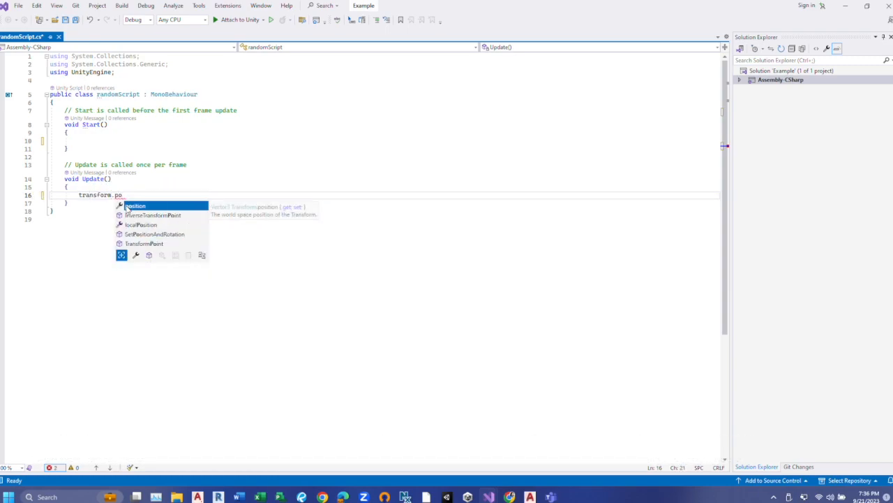
text(sition()
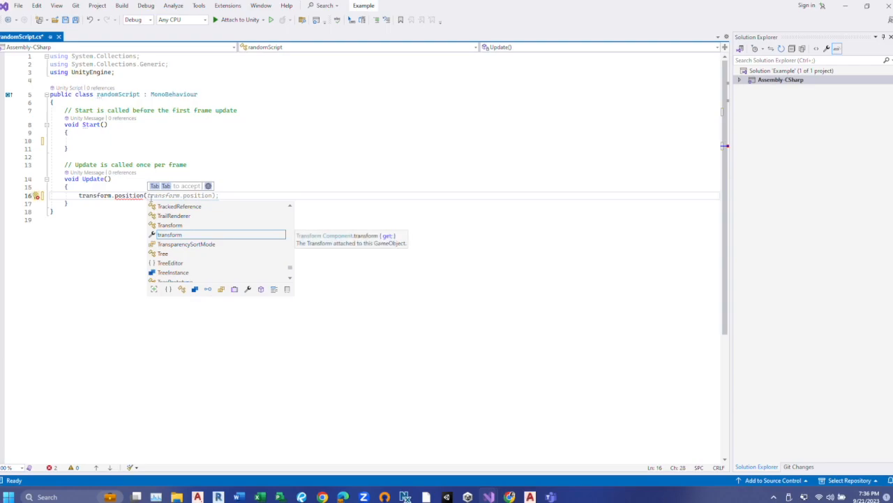
key(BackSpace)
text(;)
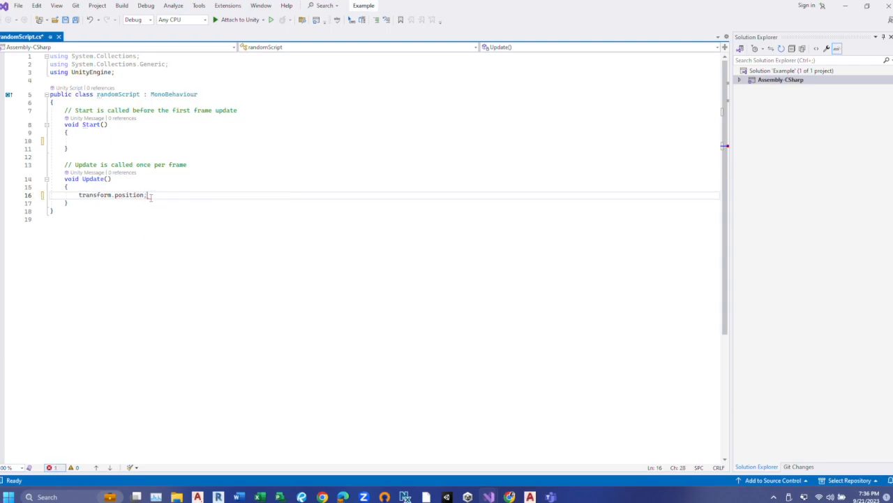
- Replace the semicolon after transform.position in the Update method with an opening parenthesis
key(Return)
key(BackSpace)
key(BackSpace)
text(()
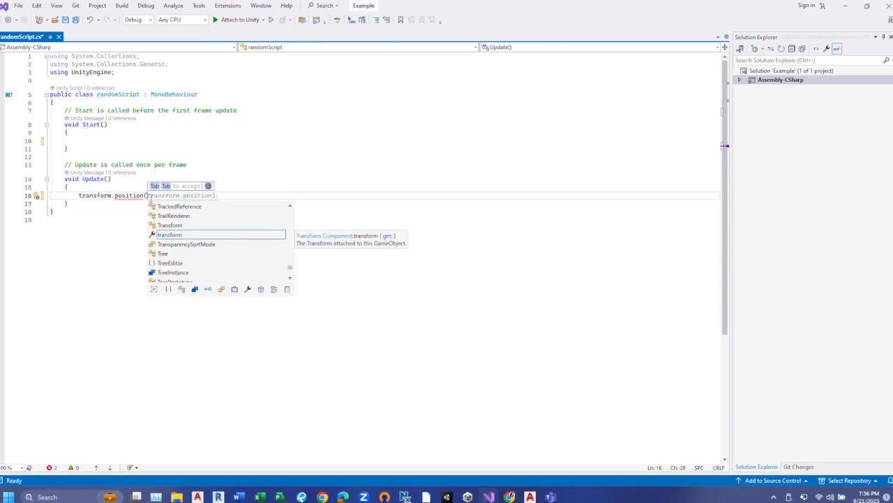